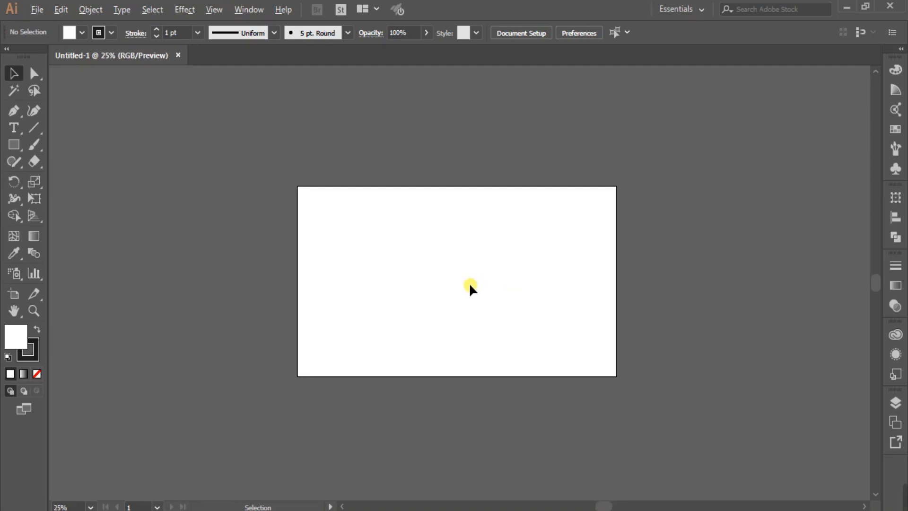
# Create a rectangle 1920 px wide and 30 px high on the artboard.
pyautogui.scroll(1, 445, 293)
pyautogui.press('space')
pyautogui.moveTo(544, 244); pyautogui.dragTo(515, 252)
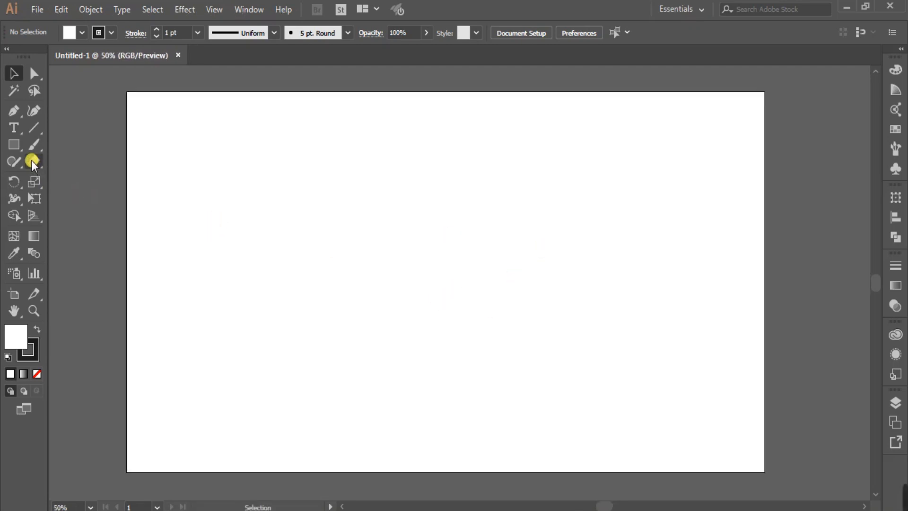
pyautogui.moveTo(14, 146); pyautogui.dragTo(95, 147)
pyautogui.click(385, 186)
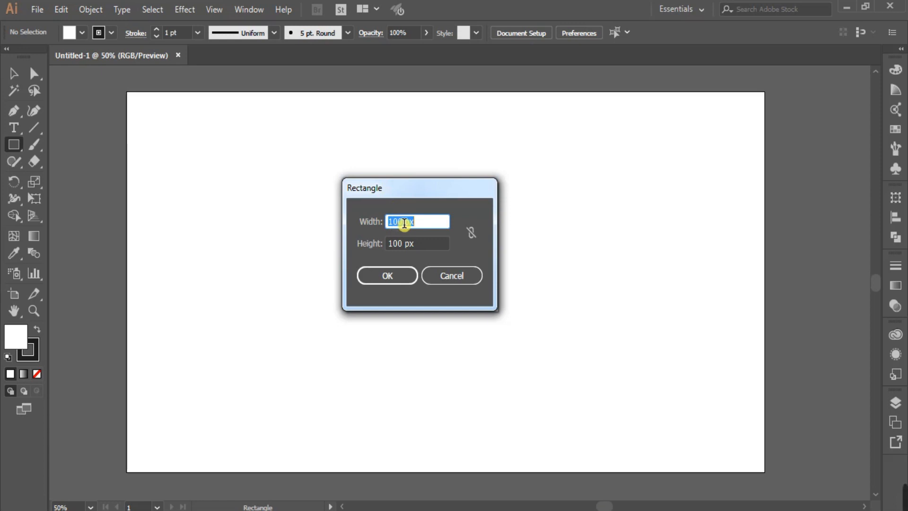
pyautogui.write('1')
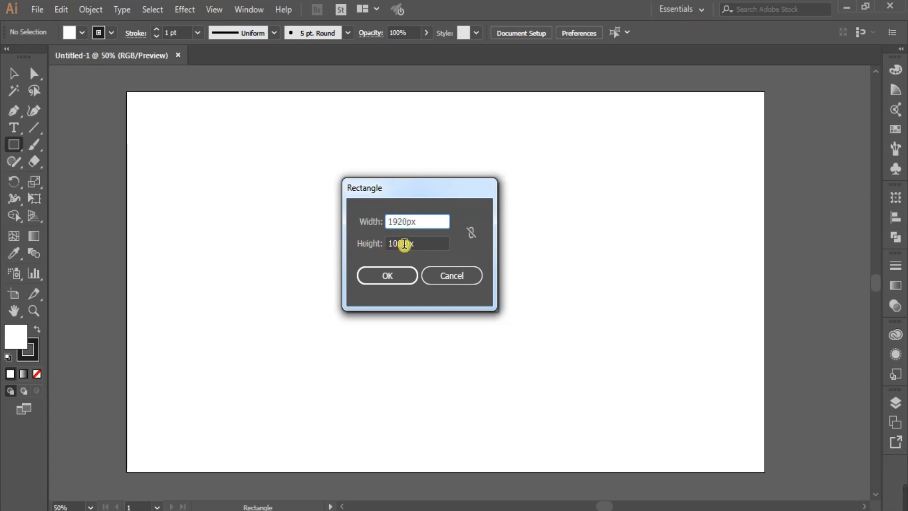
pyautogui.click(405, 244)
pyautogui.write('3')
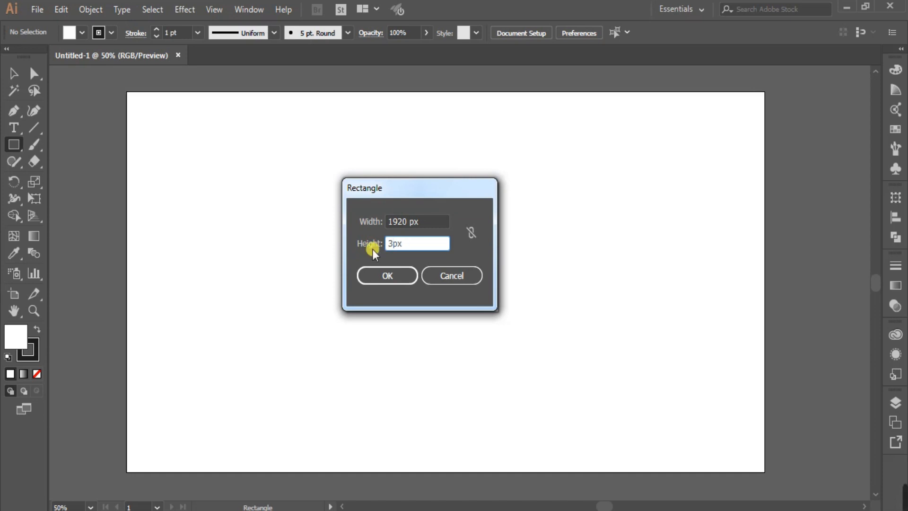
pyautogui.write('0')
pyautogui.click(386, 276)
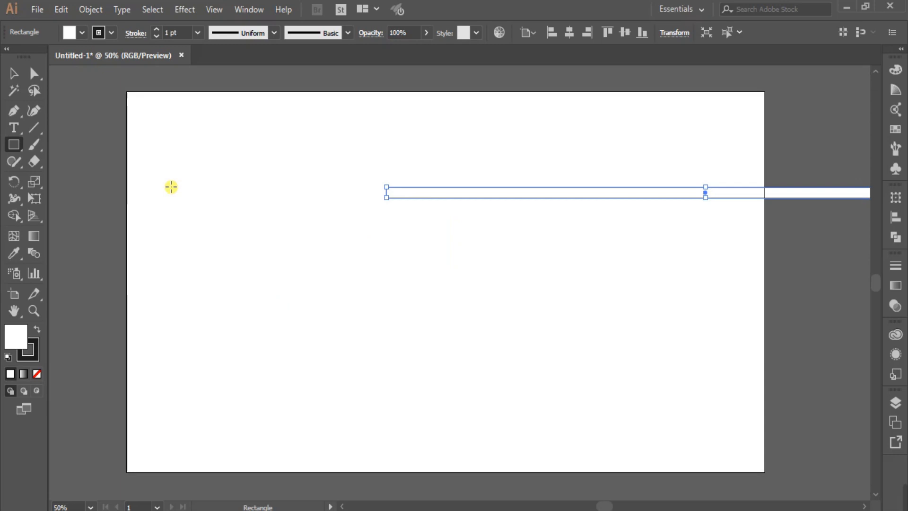
# Give the rectangle a black 000000 fill and remove its stroke.
pyautogui.click(12, 73)
pyautogui.click(37, 331)
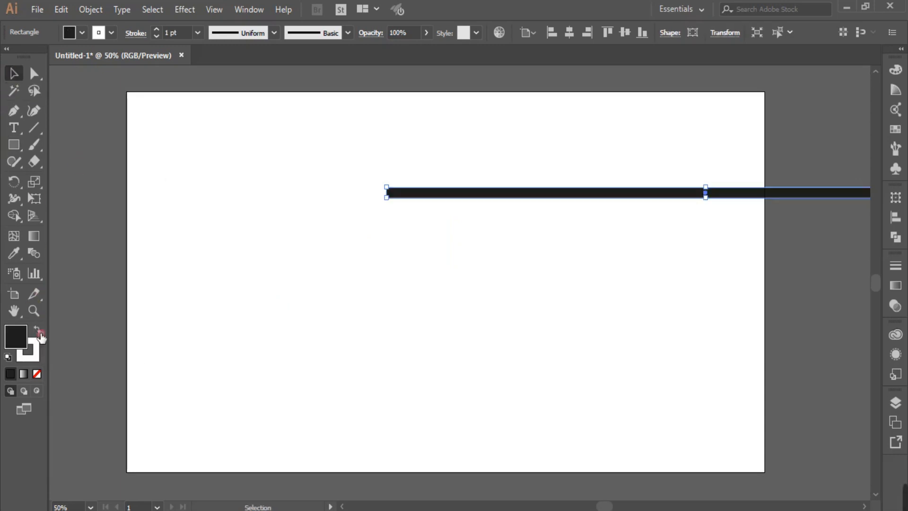
pyautogui.click(41, 359)
pyautogui.click(37, 374)
pyautogui.click(24, 341)
pyautogui.click(744, 85)
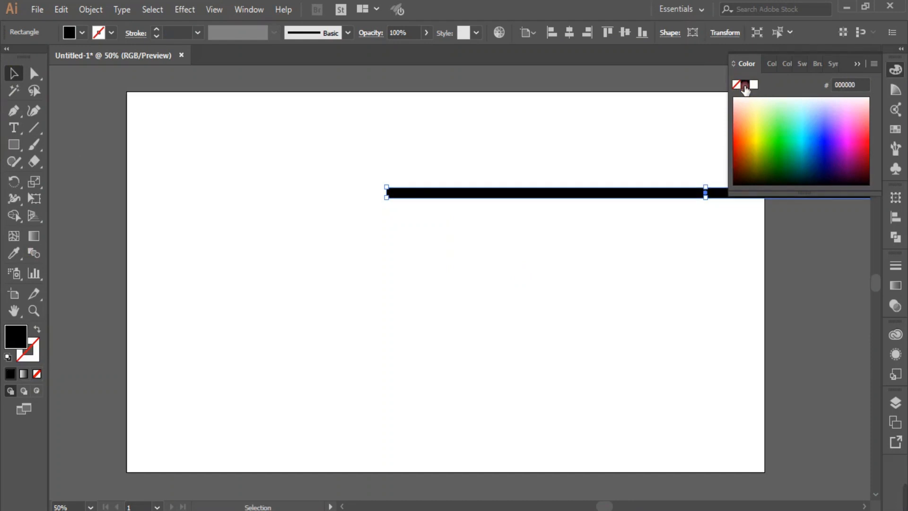
pyautogui.click(854, 64)
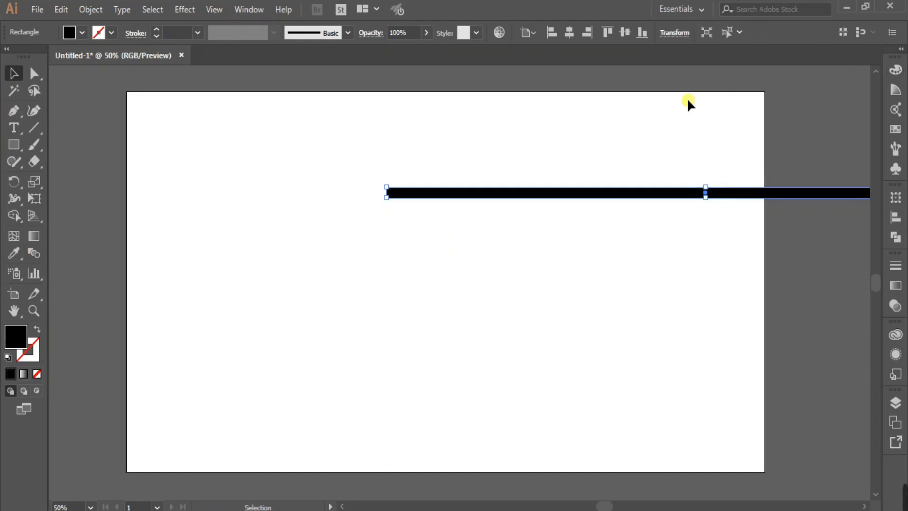
# Align the black bar to the artboard's horizontal centre and top edge.
pyautogui.click(567, 33)
pyautogui.click(624, 33)
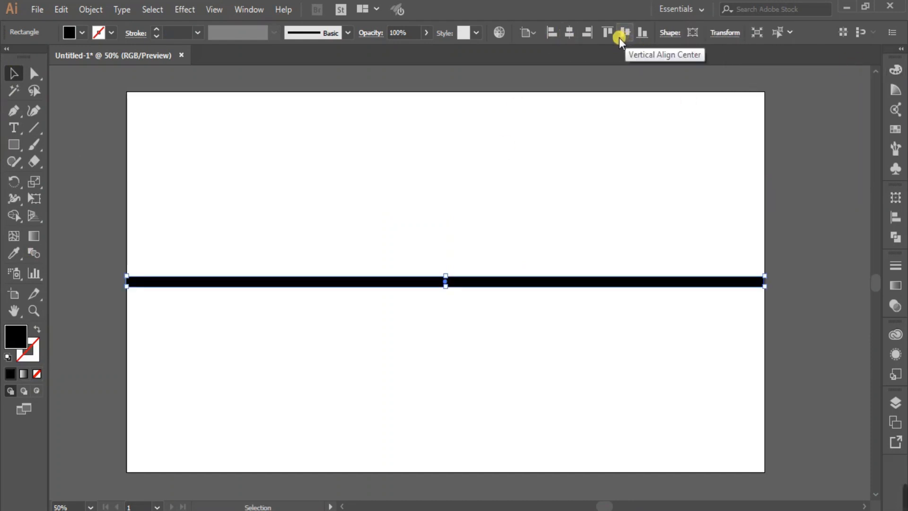
pyautogui.click(607, 33)
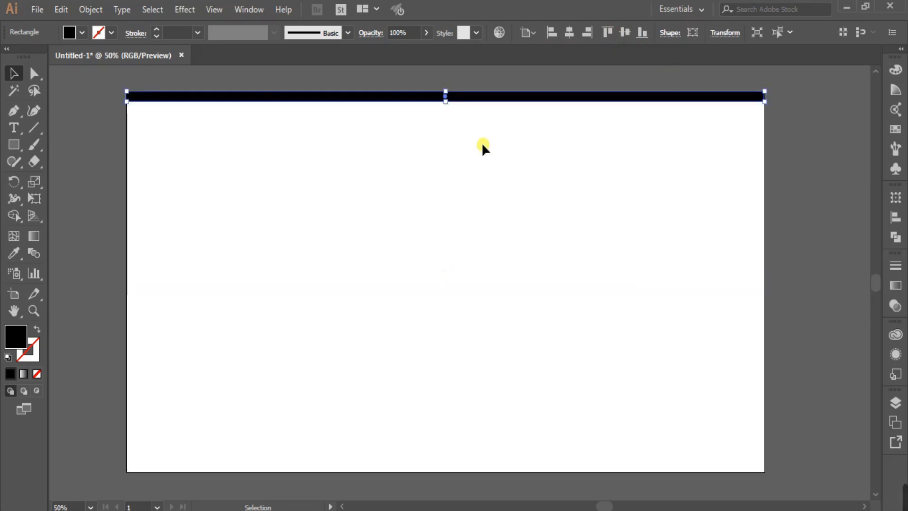
pyautogui.click(456, 180)
pyautogui.click(512, 98)
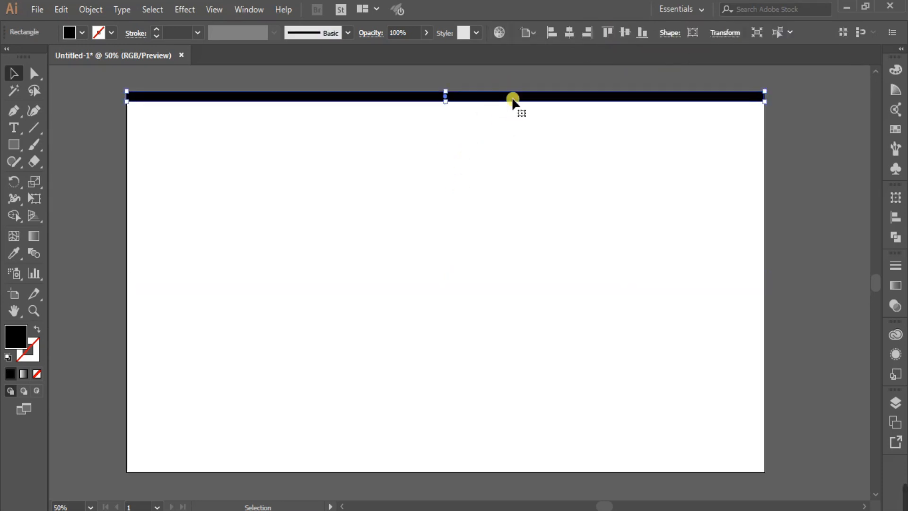
pyautogui.click(509, 187)
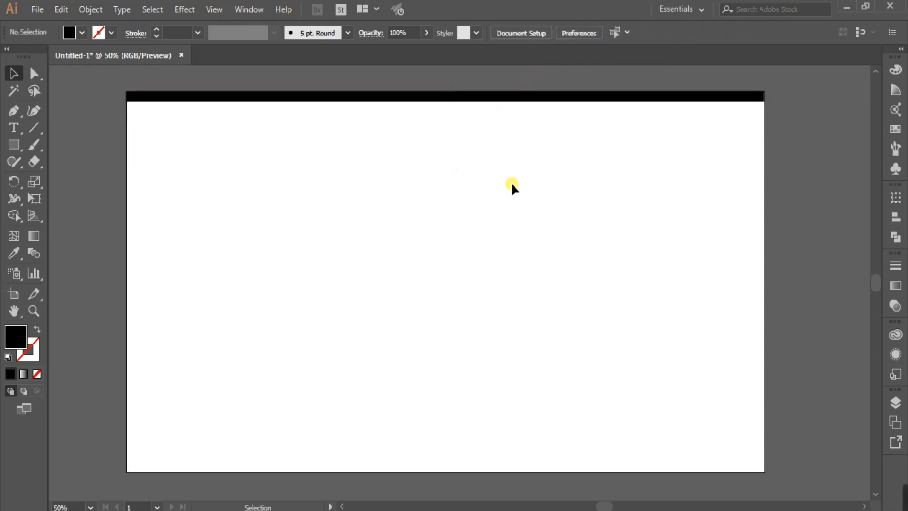
# Start a Transform effect on the black bar with 2 copies and the preview enabled.
pyautogui.click(475, 97)
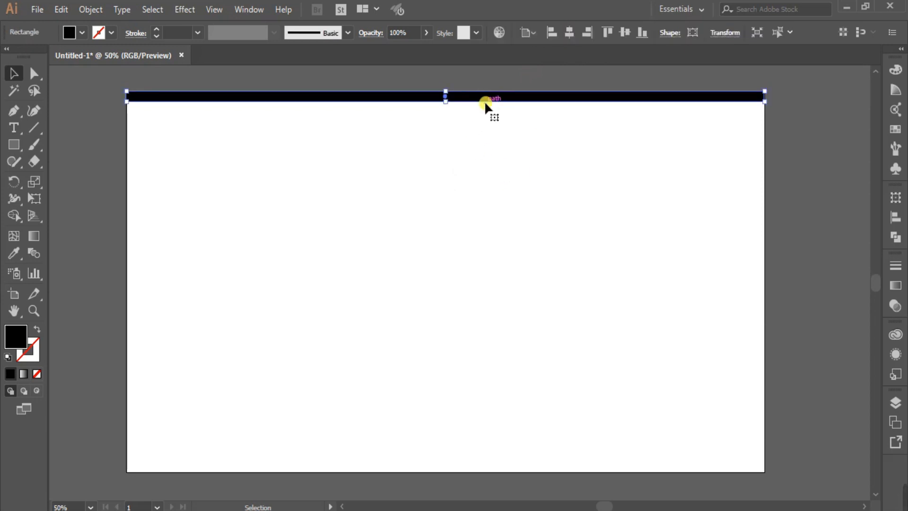
pyautogui.click(185, 10)
pyautogui.moveTo(263, 123)
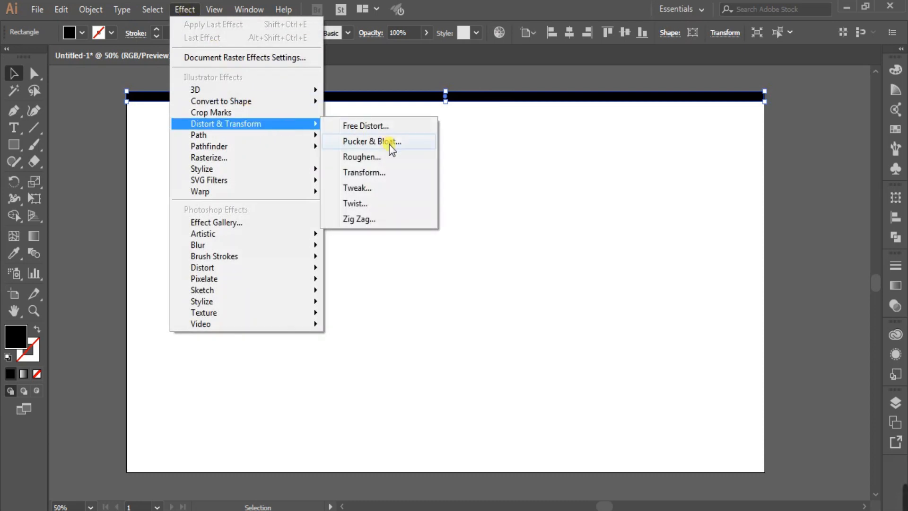
pyautogui.click(387, 174)
pyautogui.moveTo(395, 89); pyautogui.dragTo(709, 74)
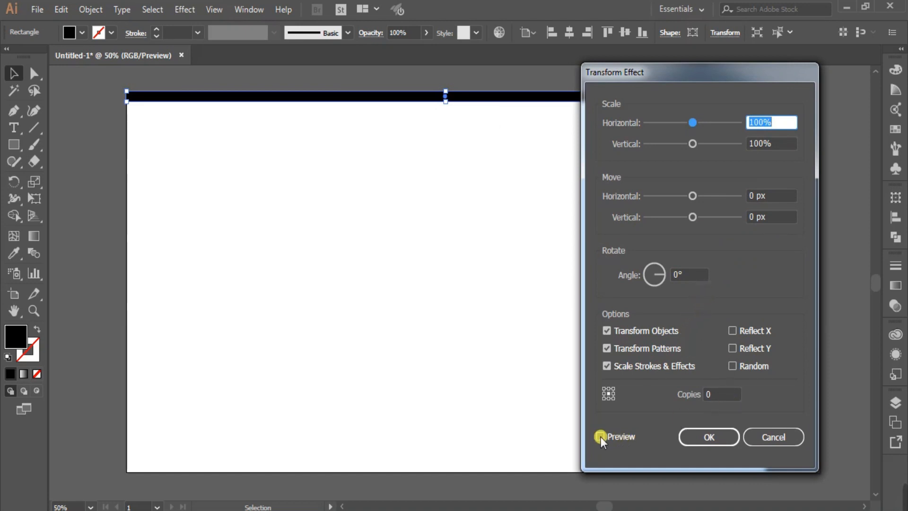
pyautogui.click(698, 395)
pyautogui.write('2')
pyautogui.click(599, 436)
# Set the Transform effect's vertical move to 50 px to space out the bar copies.
pyautogui.click(769, 217)
pyautogui.press('Down')
pyautogui.press('Down')
pyautogui.press('Down')
pyautogui.press('Down')
pyautogui.press('Down')
pyautogui.press('Down')
pyautogui.press('Down')
pyautogui.press('Down')
pyautogui.press('Down')
pyautogui.press('Up')
pyautogui.press('Up')
pyautogui.press('Up')
pyautogui.press('Up')
pyautogui.press('Up')
pyautogui.press('Up')
pyautogui.press('Up')
pyautogui.press('Up')
pyautogui.press('Up')
pyautogui.press('Up')
pyautogui.press('Up')
pyautogui.press('Up')
pyautogui.press('Up')
pyautogui.press('Up')
pyautogui.press('Up')
pyautogui.press('Up')
pyautogui.press('Up')
pyautogui.press('Up')
pyautogui.press('Up')
pyautogui.press('Up')
pyautogui.press('Up')
pyautogui.press('Up')
pyautogui.press('Up')
pyautogui.press('Up')
pyautogui.press('Up')
pyautogui.press('Up')
pyautogui.press('Up')
pyautogui.press('Up')
pyautogui.press('Up')
pyautogui.press('Up')
pyautogui.press('Up')
pyautogui.press('Up')
pyautogui.press('Up')
pyautogui.press('Up')
pyautogui.press('Up')
pyautogui.press('Up')
pyautogui.press('Up')
pyautogui.press('Up')
pyautogui.press('Up')
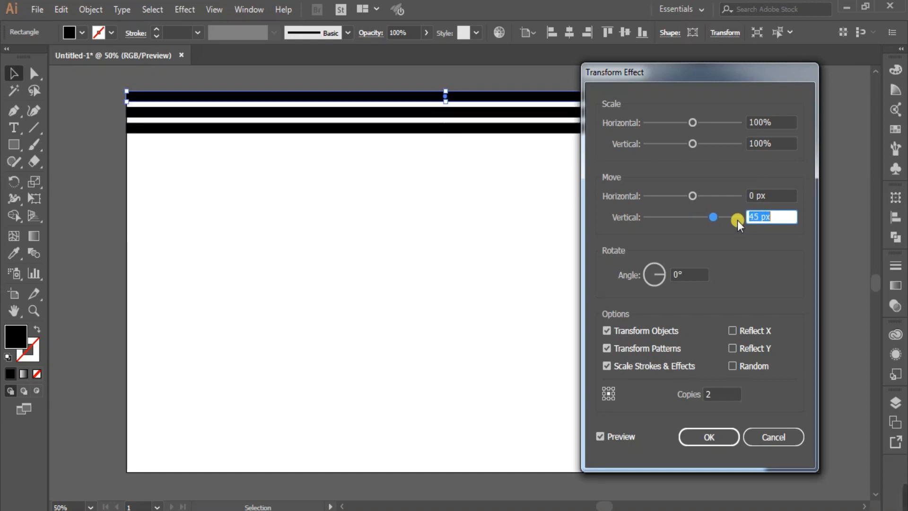
pyautogui.press('Up')
pyautogui.press('Up')
pyautogui.press('Up')
pyautogui.press('Up')
pyautogui.press('Up')
pyautogui.press('Up')
pyautogui.press('Up')
pyautogui.press('Up')
pyautogui.press('Up')
pyautogui.press('Up')
pyautogui.press('Down')
pyautogui.press('Down')
pyautogui.press('Down')
pyautogui.press('Down')
pyautogui.press('Down')
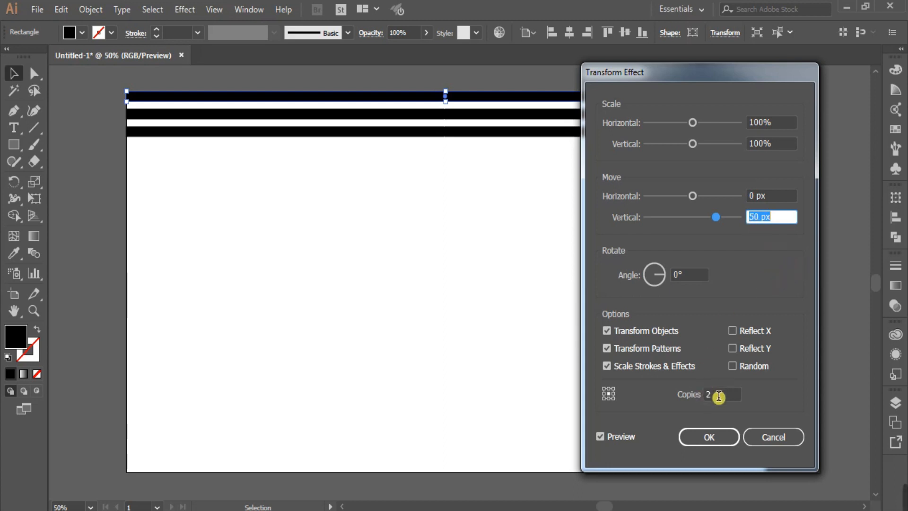
# Raise the Transform effect's number of copies to 21 and apply it to fill the artboard with stripes.
pyautogui.moveTo(718, 396); pyautogui.dragTo(683, 396)
pyautogui.press('Up')
pyautogui.press('Up')
pyautogui.press('Up')
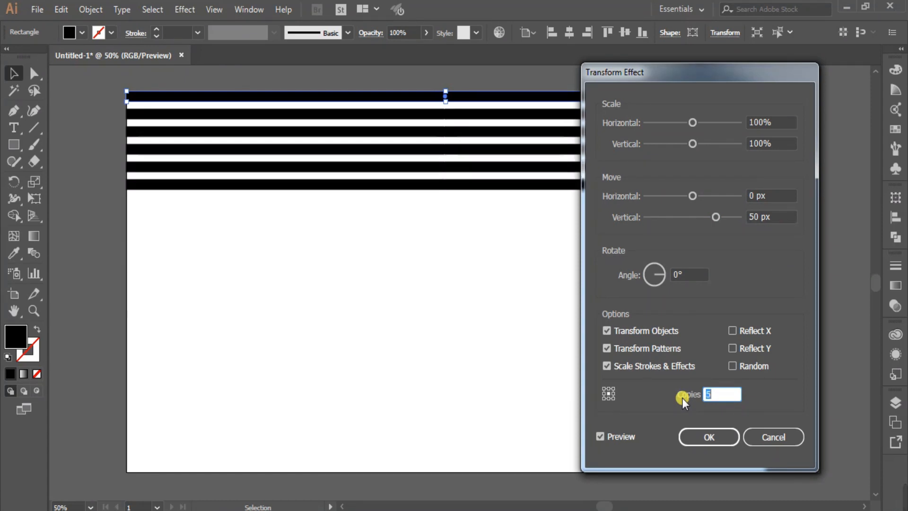
pyautogui.press('Up')
pyautogui.press('Up')
pyautogui.press('Up')
pyautogui.press('Up')
pyautogui.press('Up')
pyautogui.press('Up')
pyautogui.press('Up')
pyautogui.press('Up')
pyautogui.press('Up')
pyautogui.press('Up')
pyautogui.press('Up')
pyautogui.press('Up')
pyautogui.press('Up')
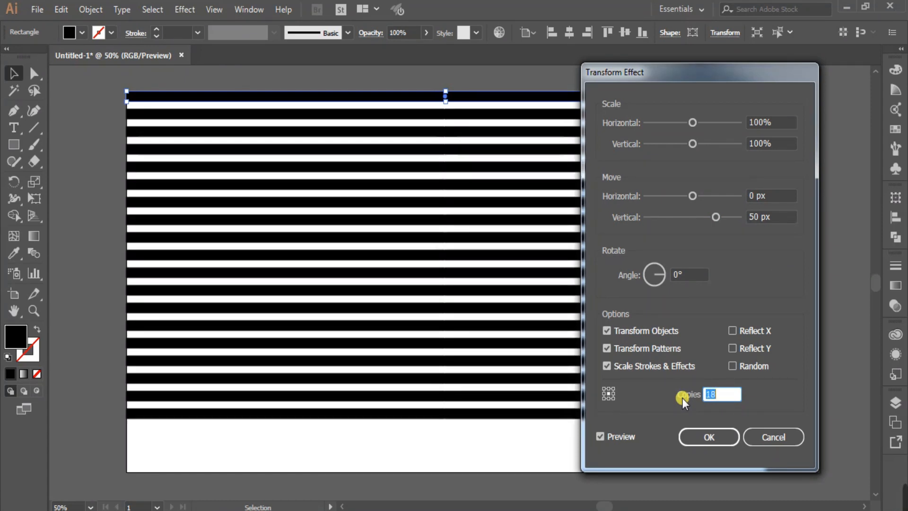
pyautogui.press('Up')
pyautogui.press('Up')
pyautogui.press('Up')
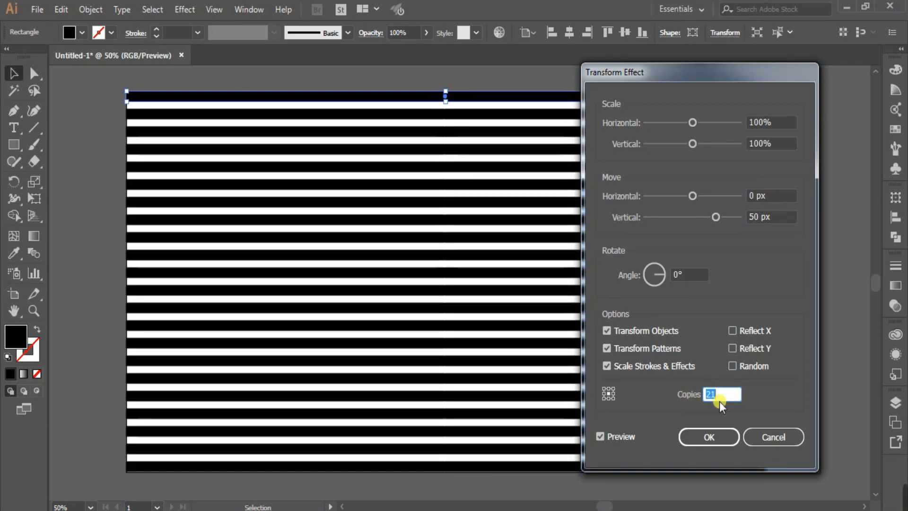
pyautogui.click(715, 439)
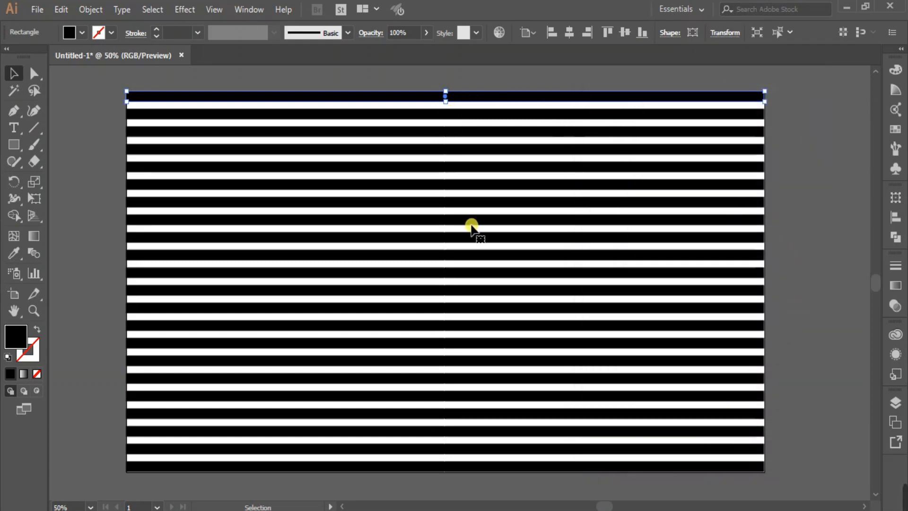
# Expand the appearance of the striped bar so its copies become real shapes.
pyautogui.click(97, 146)
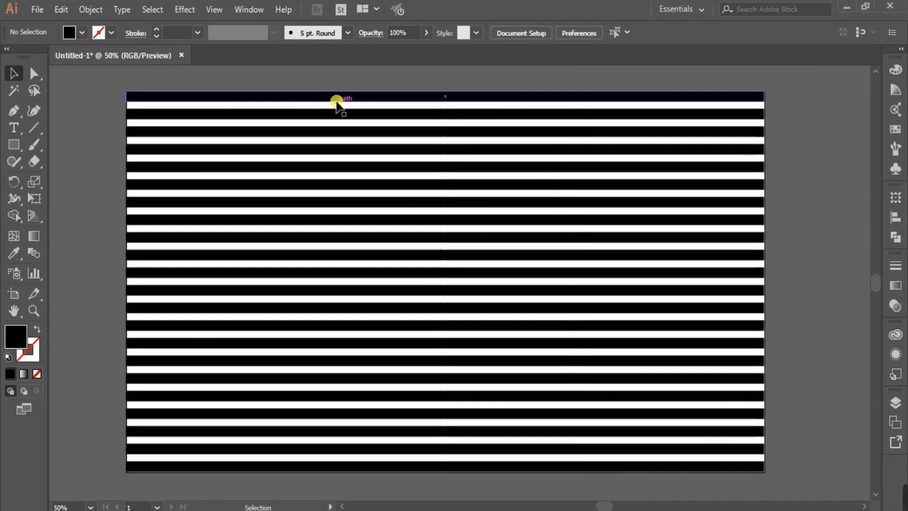
pyautogui.click(340, 98)
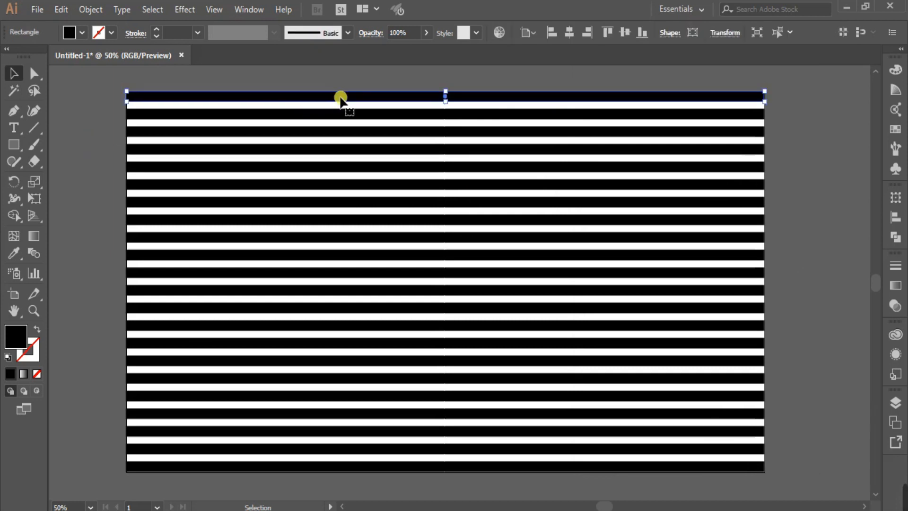
pyautogui.click(90, 9)
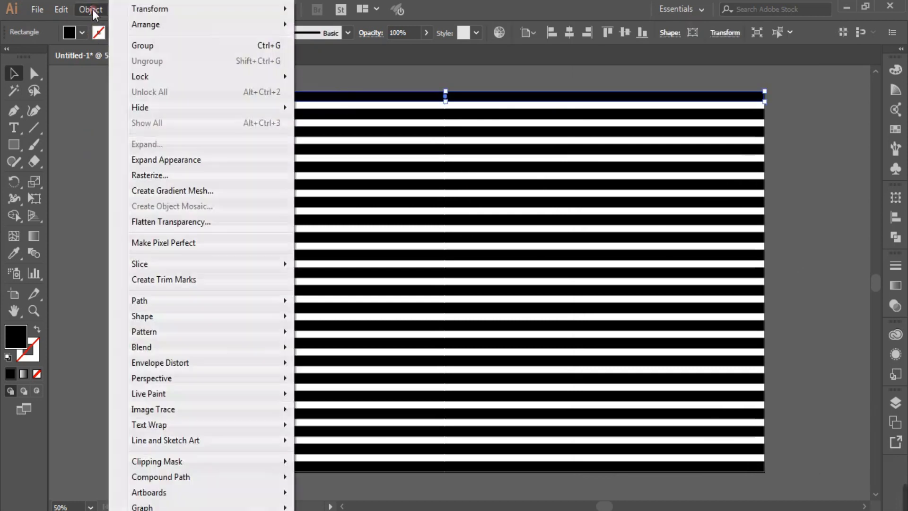
pyautogui.click(201, 161)
# Apply an envelope distort mesh with 8 rows and 8 columns to the striped group.
pyautogui.click(91, 9)
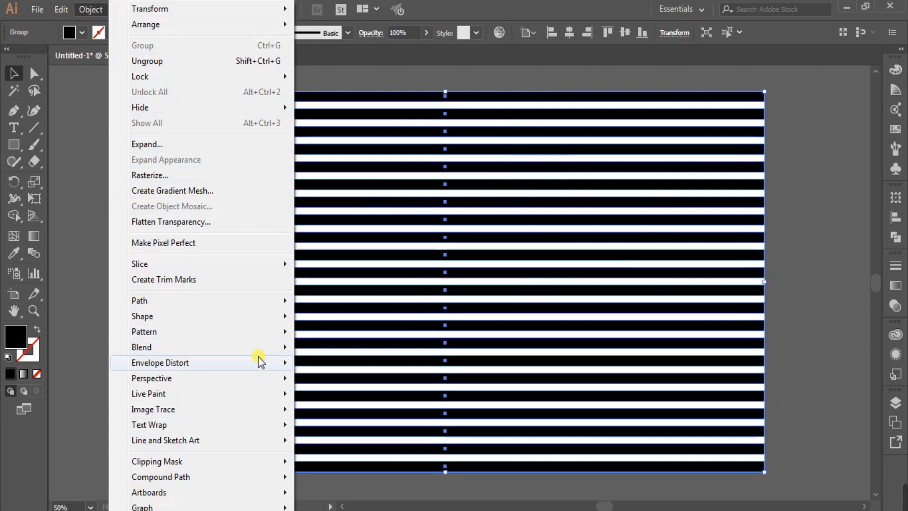
pyautogui.moveTo(265, 363)
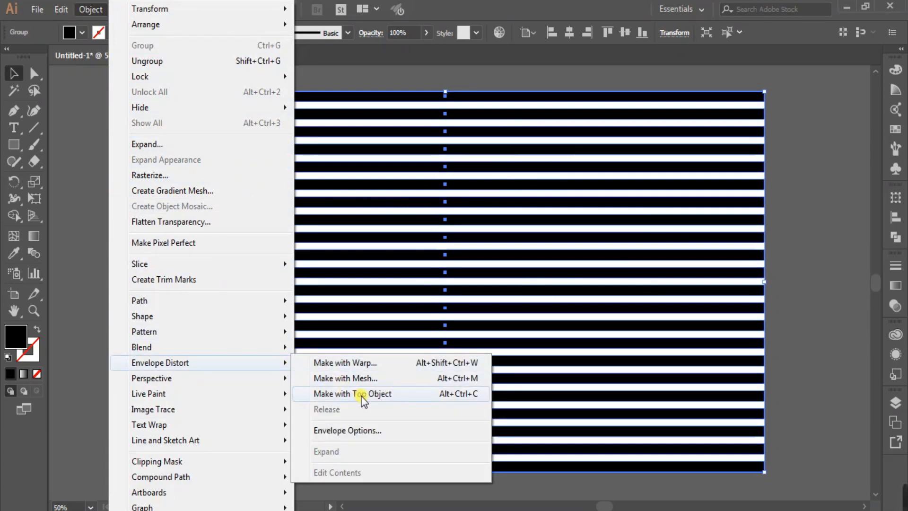
pyautogui.click(370, 379)
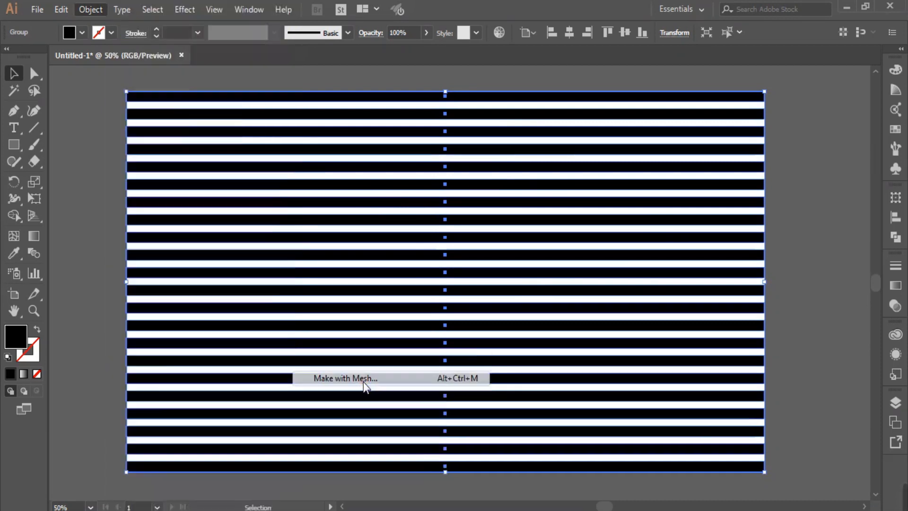
pyautogui.moveTo(482, 186); pyautogui.dragTo(604, 178)
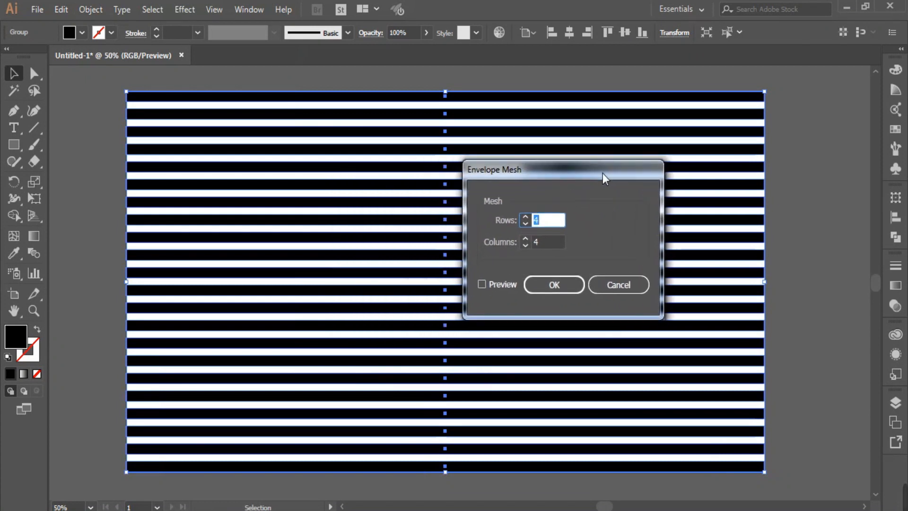
pyautogui.click(482, 285)
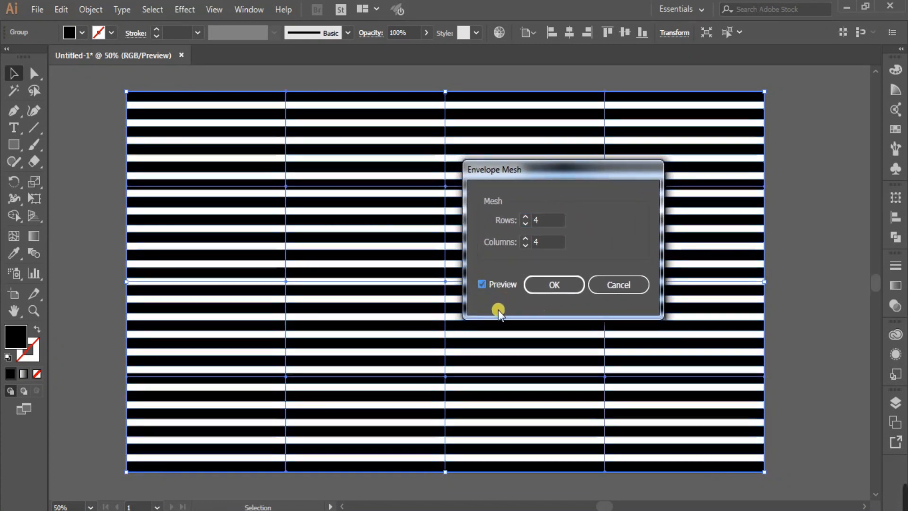
pyautogui.click(533, 219)
pyautogui.click(525, 217)
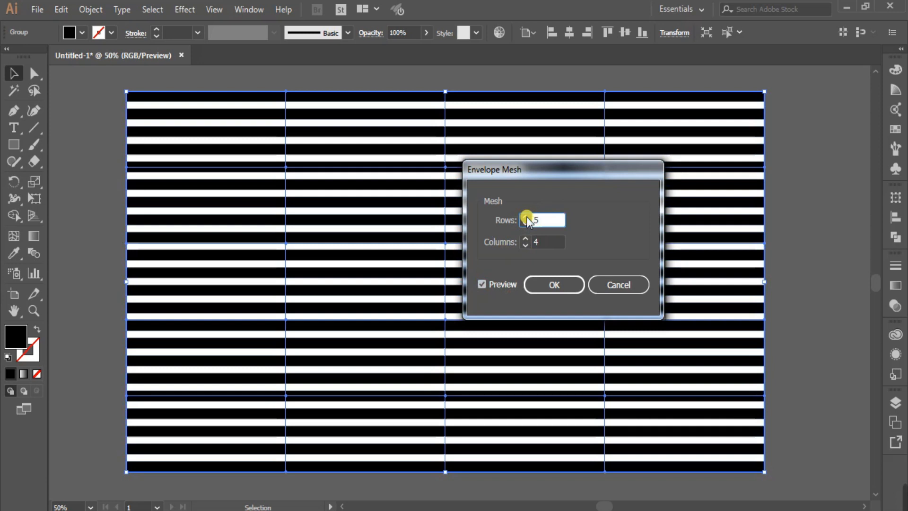
pyautogui.click(525, 217)
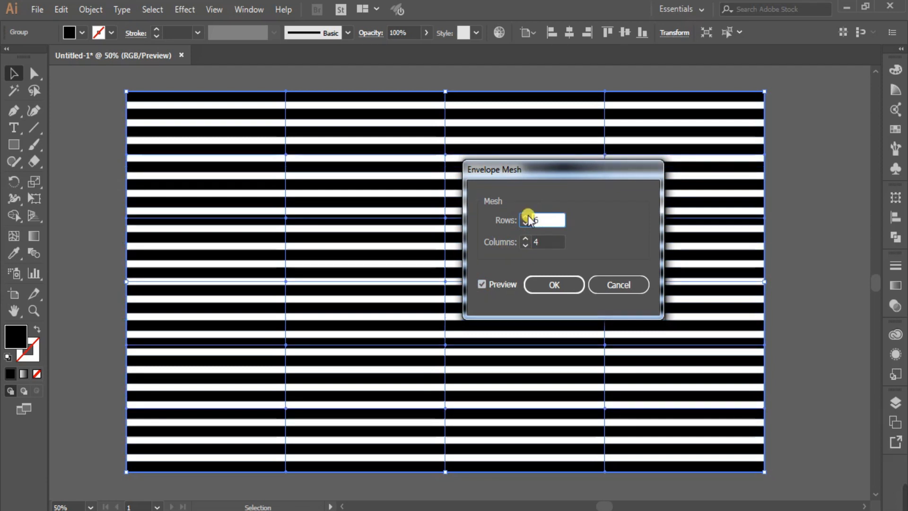
pyautogui.click(525, 239)
pyautogui.click(525, 238)
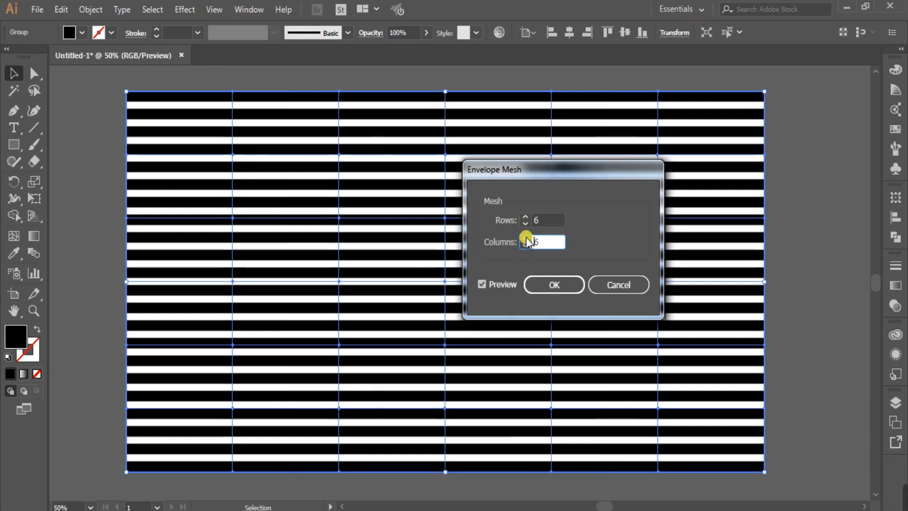
pyautogui.click(525, 238)
pyautogui.click(525, 238)
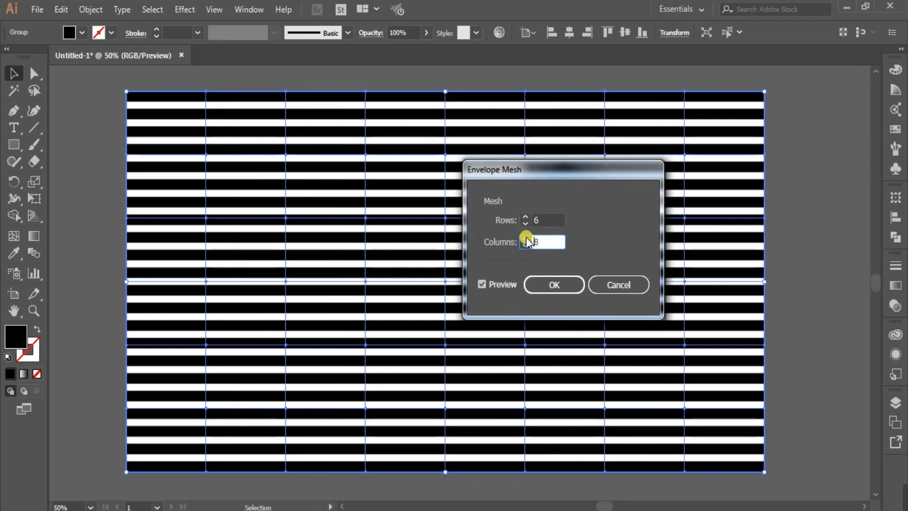
pyautogui.click(525, 217)
pyautogui.click(525, 217)
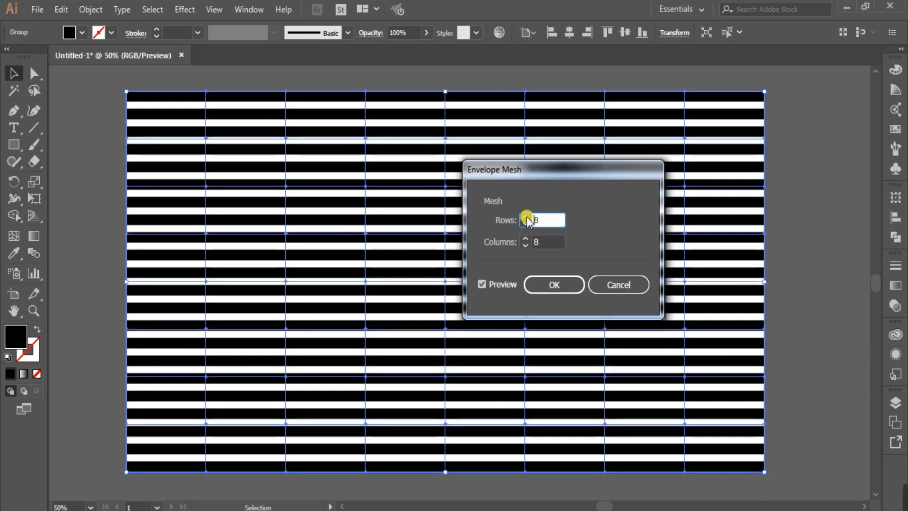
pyautogui.click(554, 285)
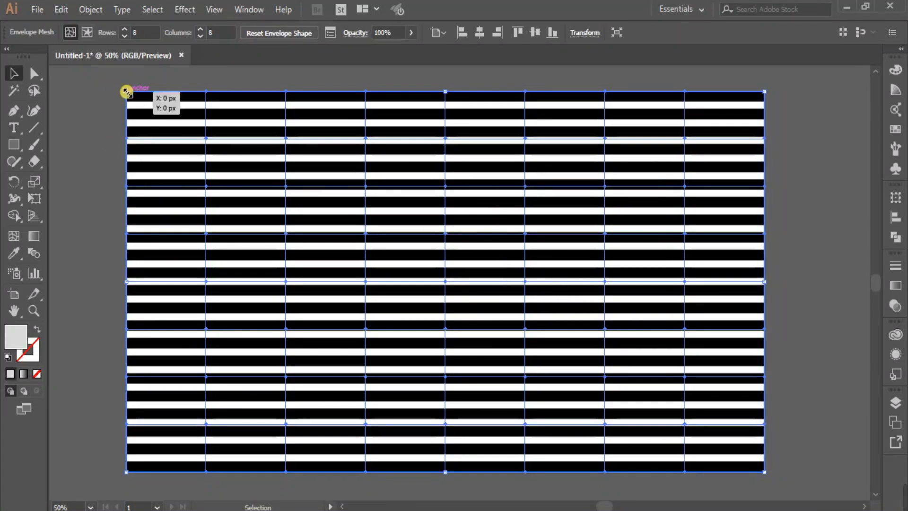
# Scale the striped mesh down around its centre to 1568 by 882 px and raise every second mesh column about 99 px into waves.
pyautogui.moveTo(126, 92); pyautogui.dragTo(162, 126)
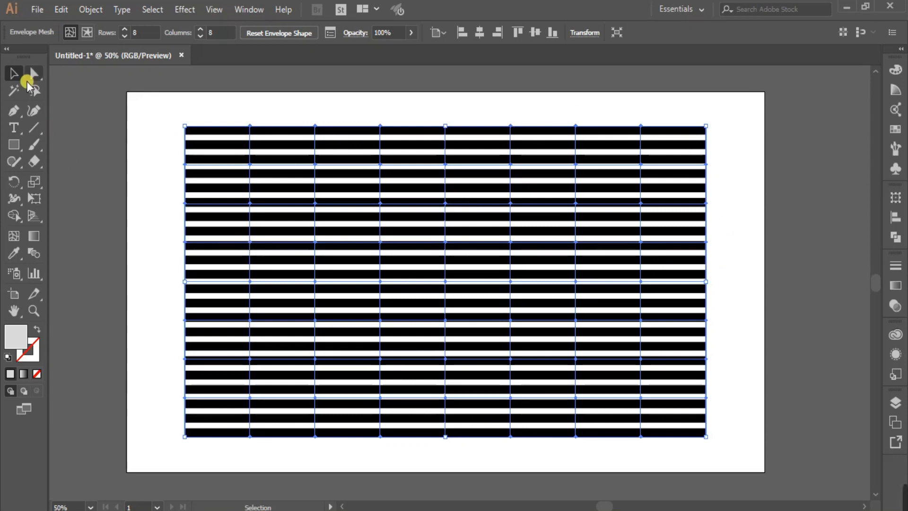
pyautogui.click(32, 71)
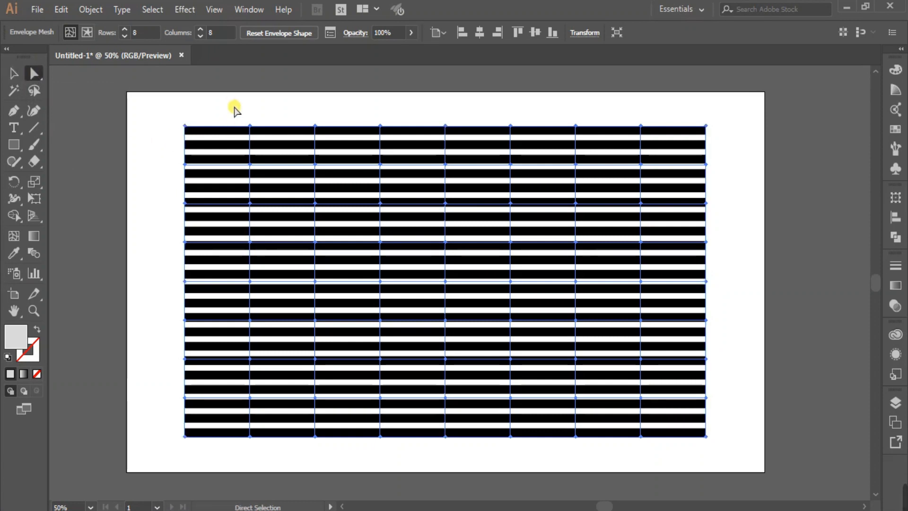
pyautogui.moveTo(233, 106); pyautogui.dragTo(264, 449)
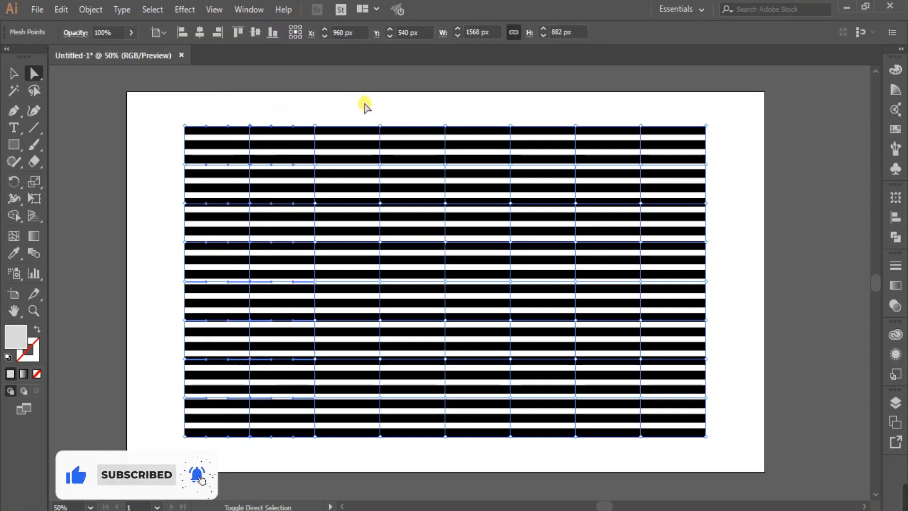
pyautogui.moveTo(357, 102); pyautogui.dragTo(408, 460)
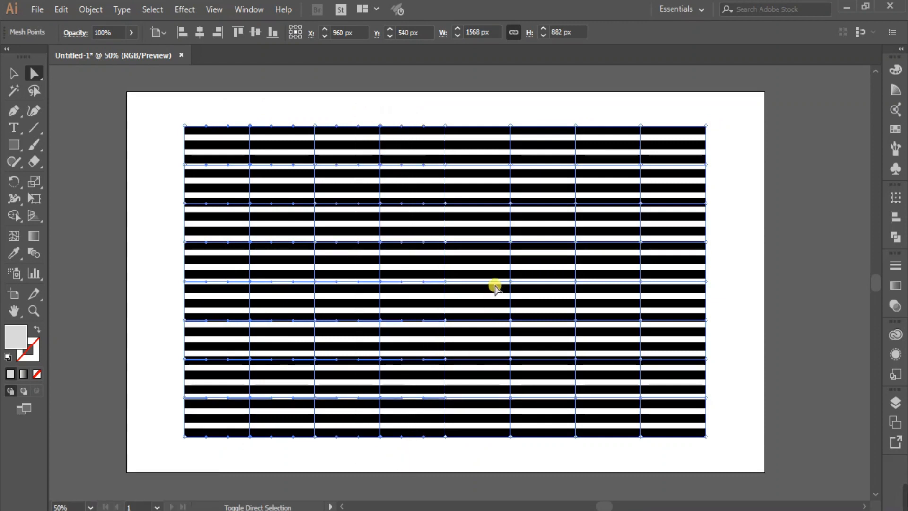
pyautogui.moveTo(507, 187); pyautogui.dragTo(534, 466)
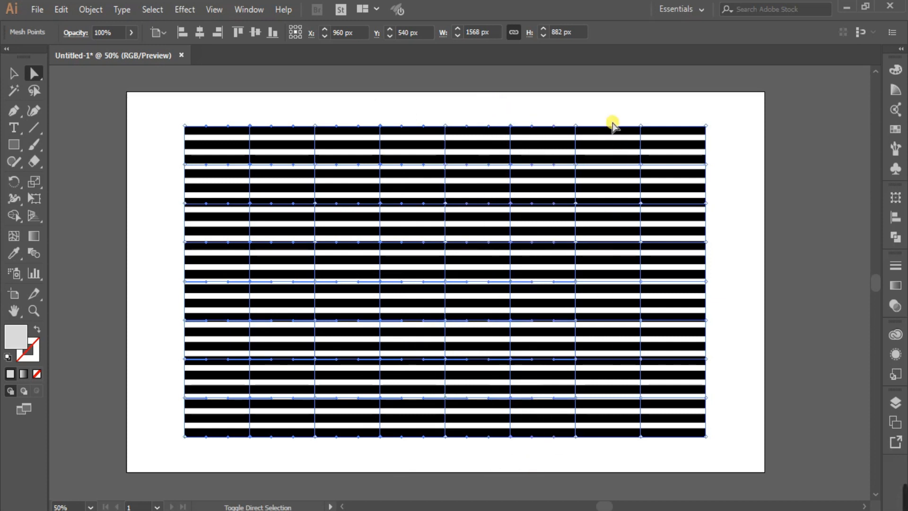
pyautogui.moveTo(622, 100); pyautogui.dragTo(663, 467)
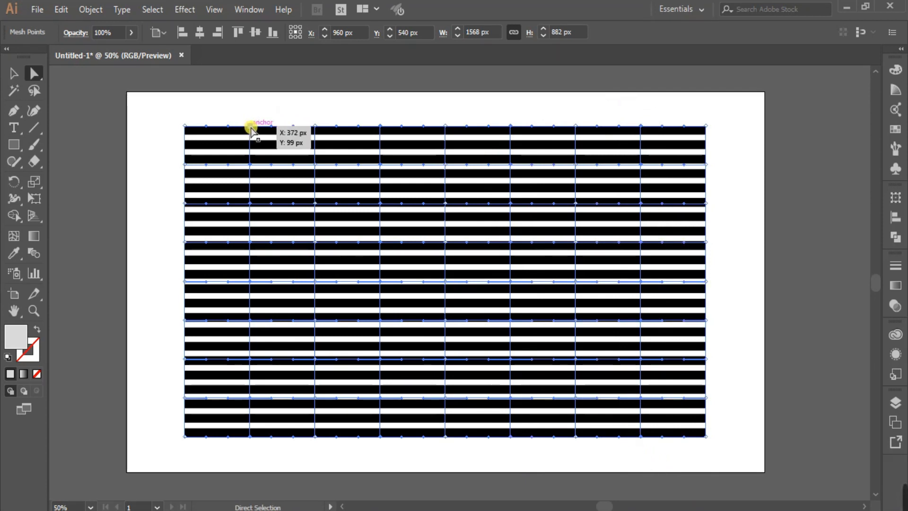
pyautogui.moveTo(250, 125); pyautogui.dragTo(249, 95)
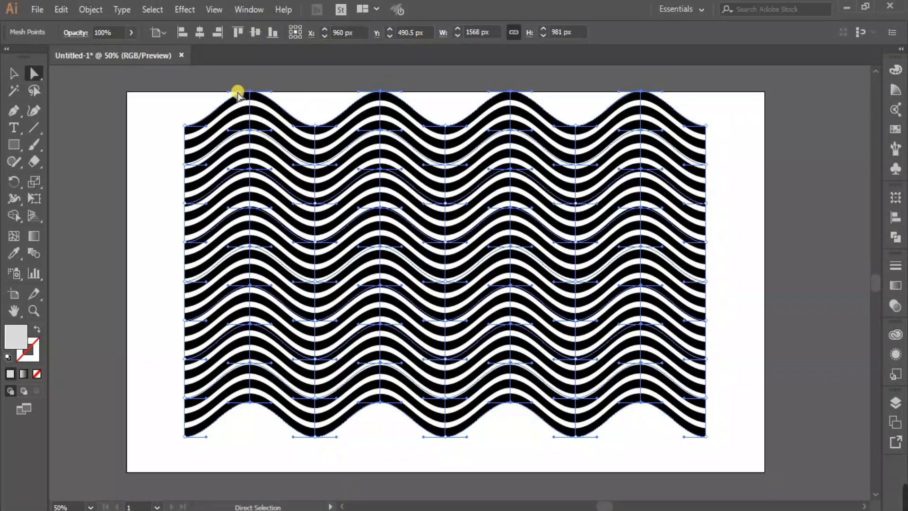
# Tilt the direction handles of several mesh points along the first wave crest column in alternating directions.
pyautogui.moveTo(228, 93)
pyautogui.mouseDown()
pyautogui.moveTo(229, 79)
pyautogui.moveTo(235, 100)
pyautogui.mouseUp()
pyautogui.scroll(1, 231, 86)
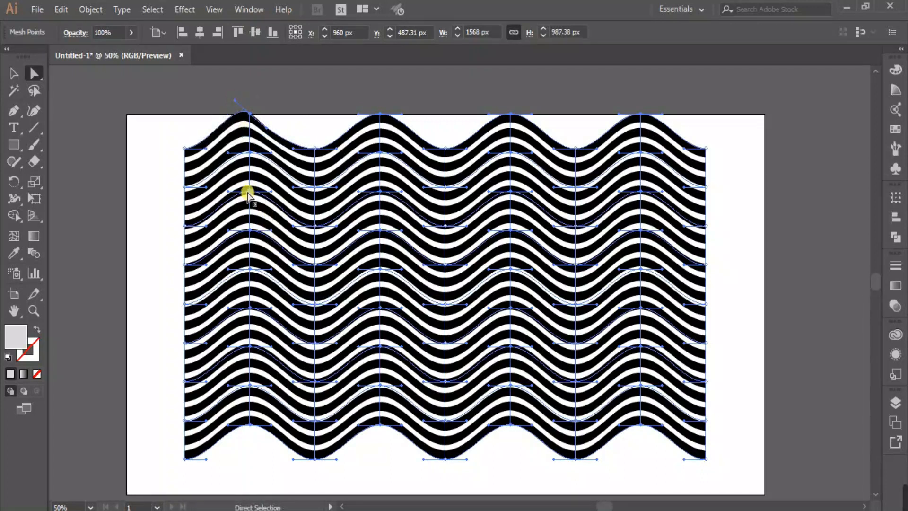
pyautogui.moveTo(271, 191); pyautogui.dragTo(273, 166)
pyautogui.moveTo(271, 268); pyautogui.dragTo(272, 298)
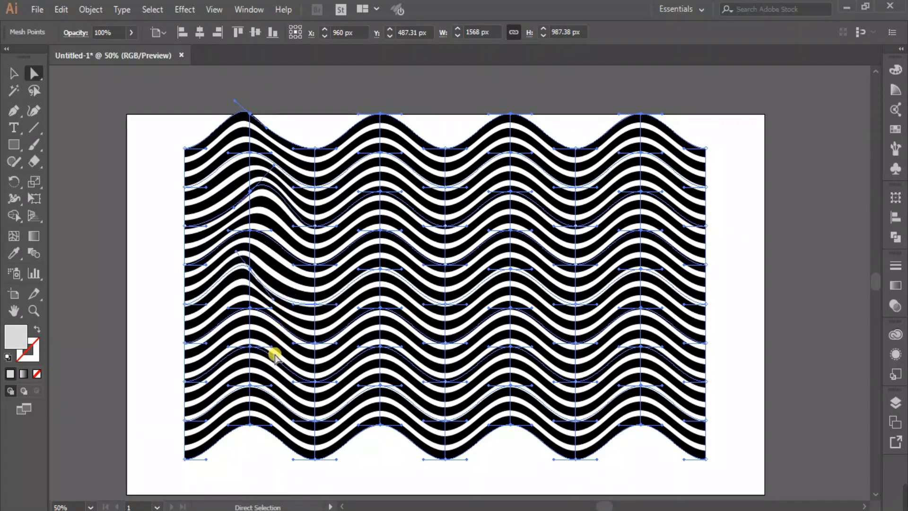
pyautogui.moveTo(274, 345); pyautogui.dragTo(287, 318)
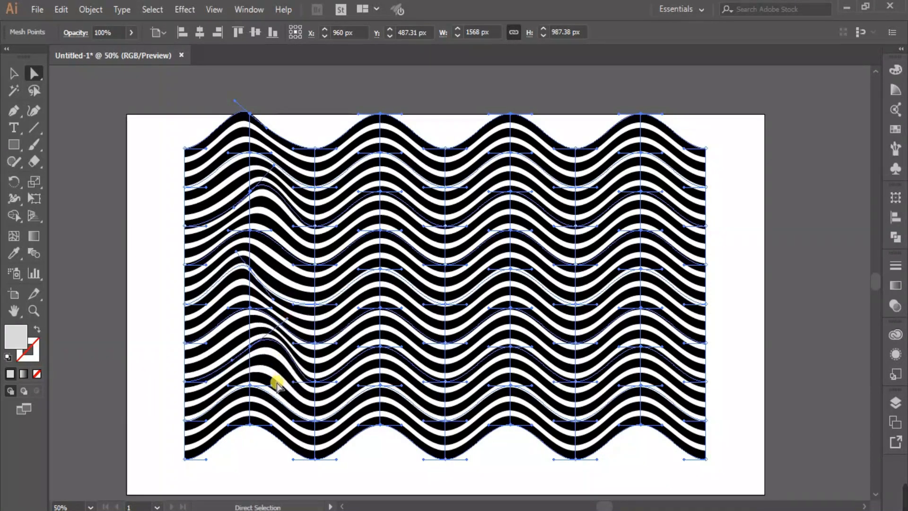
pyautogui.moveTo(270, 425); pyautogui.dragTo(274, 441)
# Tilt the direction handles of mesh points along the second wave crest column to skew its upper and lower stripes.
pyautogui.moveTo(405, 295); pyautogui.dragTo(428, 303)
pyautogui.moveTo(398, 191); pyautogui.dragTo(449, 229)
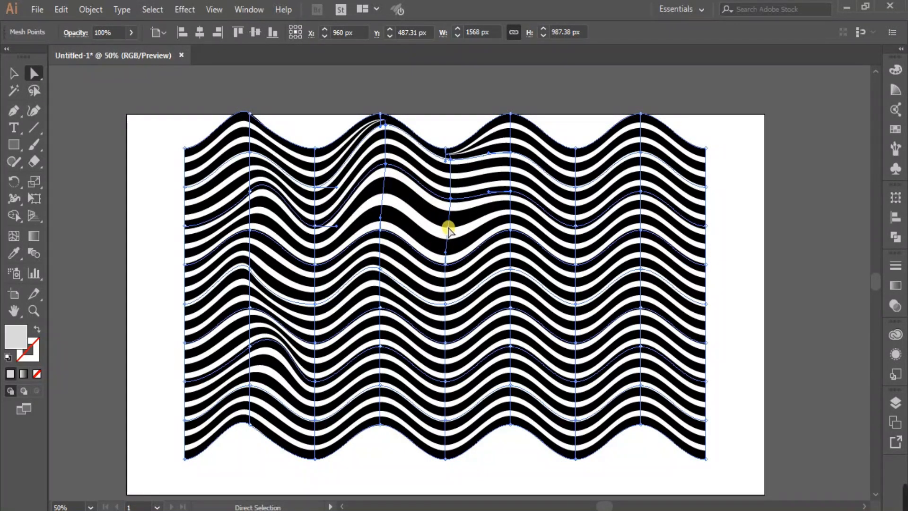
pyautogui.hotkey('ctrl', 'z')
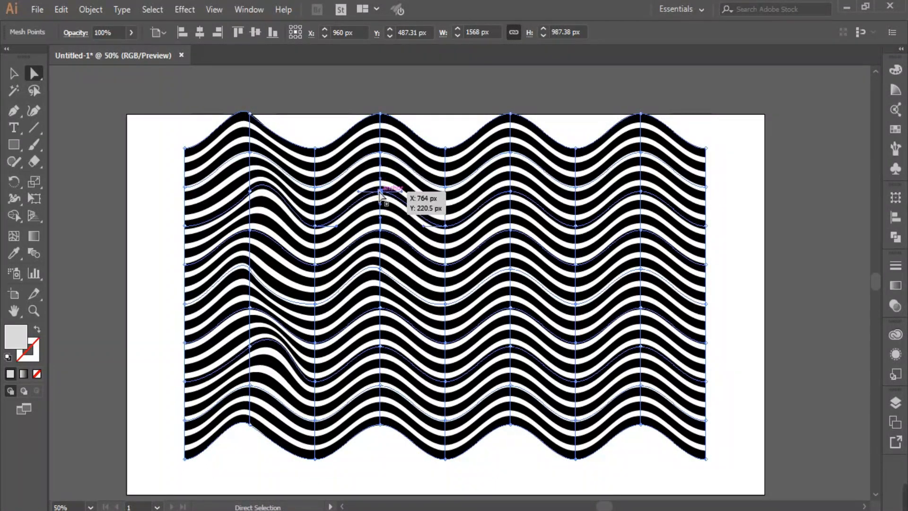
pyautogui.click(380, 192)
pyautogui.moveTo(401, 192); pyautogui.dragTo(410, 228)
pyautogui.click(379, 309)
pyautogui.moveTo(399, 307); pyautogui.dragTo(409, 283)
# Displace interior mesh points across the right half and lower rows of the mesh to make the waves irregular.
pyautogui.moveTo(509, 267); pyautogui.dragTo(497, 263)
pyautogui.moveTo(601, 249); pyautogui.dragTo(609, 261)
pyautogui.moveTo(612, 345); pyautogui.dragTo(620, 334)
pyautogui.moveTo(628, 324); pyautogui.dragTo(636, 348)
pyautogui.moveTo(540, 366); pyautogui.dragTo(522, 389)
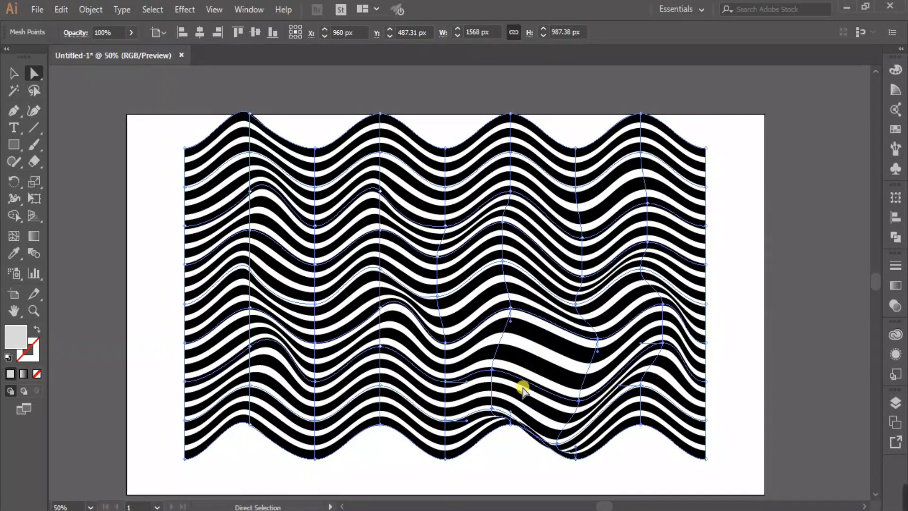
pyautogui.hotkey('ctrl', 'z')
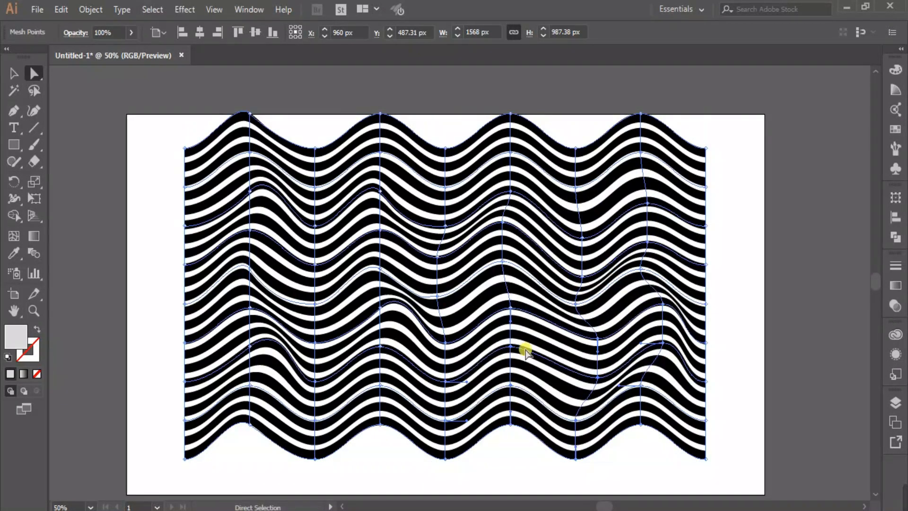
pyautogui.moveTo(510, 384)
pyautogui.mouseDown()
pyautogui.moveTo(492, 378)
pyautogui.moveTo(525, 383)
pyautogui.mouseUp()
pyautogui.moveTo(385, 389); pyautogui.dragTo(363, 387)
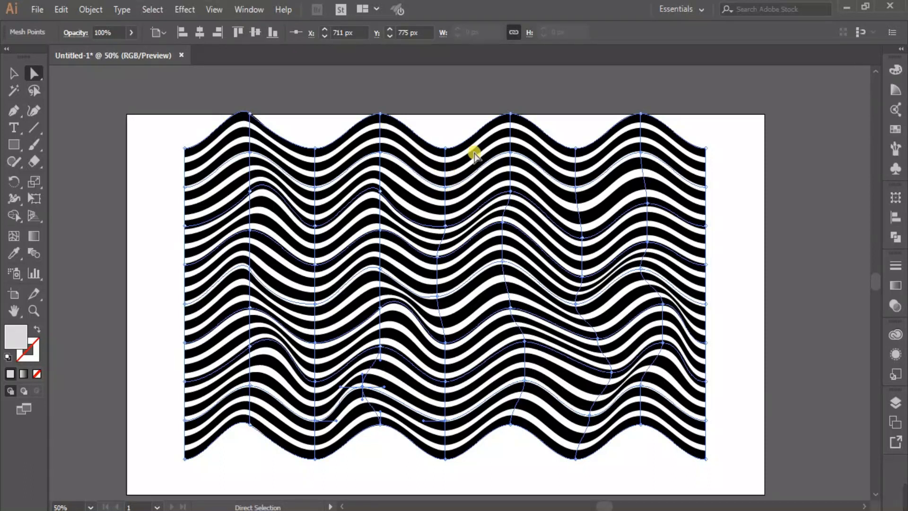
# Reshape the mesh's top edge by shifting the third crest left and the fourth right, and tilting the second crest's handle.
pyautogui.moveTo(510, 113); pyautogui.dragTo(520, 125)
pyautogui.moveTo(644, 116); pyautogui.dragTo(654, 115)
pyautogui.moveTo(519, 126); pyautogui.dragTo(497, 114)
pyautogui.click(381, 116)
pyautogui.moveTo(406, 123); pyautogui.dragTo(418, 98)
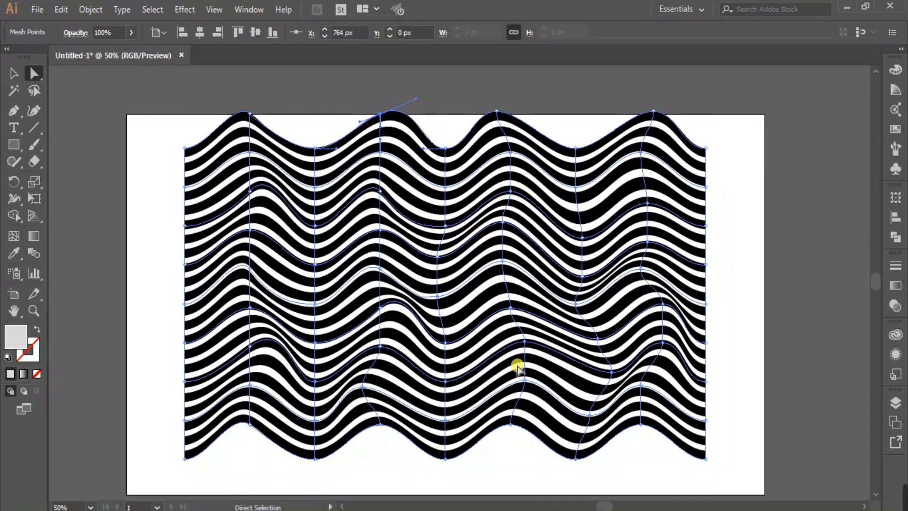
# Nudge scattered interior mesh points and the first trough on the top edge to vary the stripes, and deselect the mesh.
pyautogui.moveTo(185, 461)
pyautogui.mouseDown()
pyautogui.moveTo(190, 433)
pyautogui.moveTo(188, 449)
pyautogui.mouseUp()
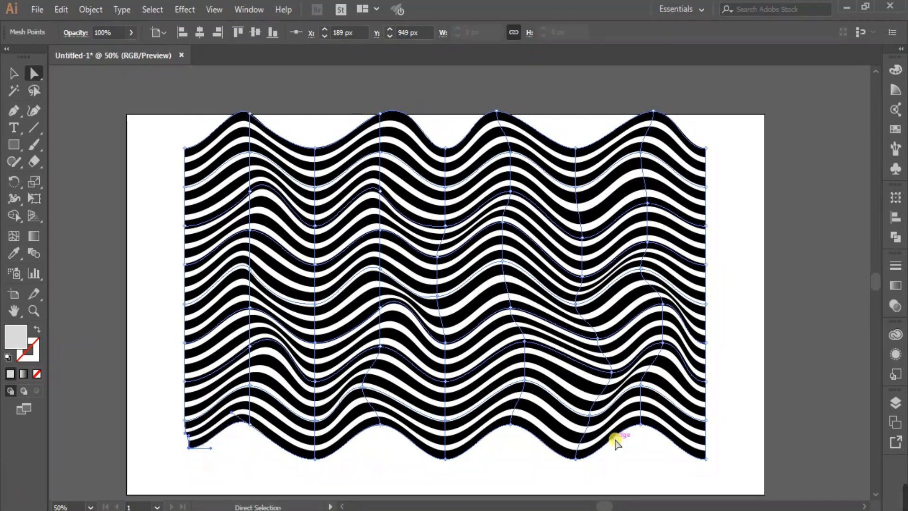
pyautogui.hotkey('ctrl', 'z')
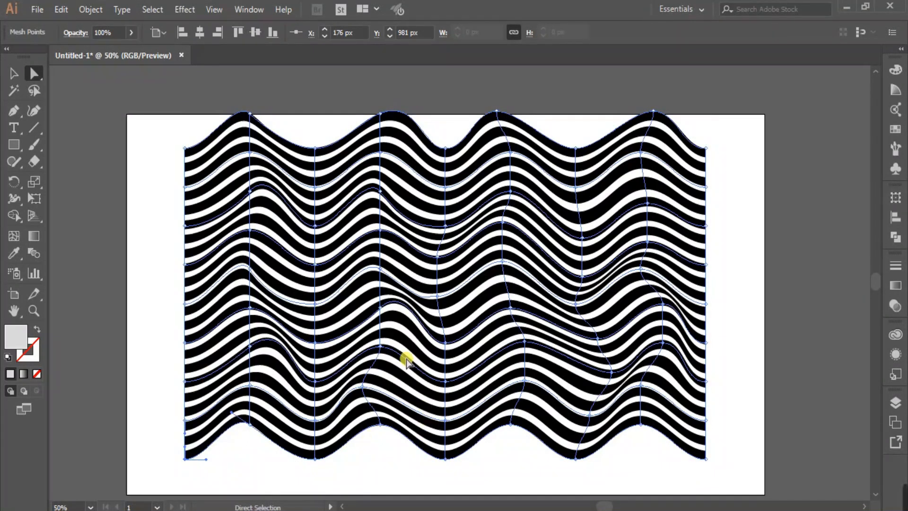
pyautogui.moveTo(379, 235); pyautogui.dragTo(370, 242)
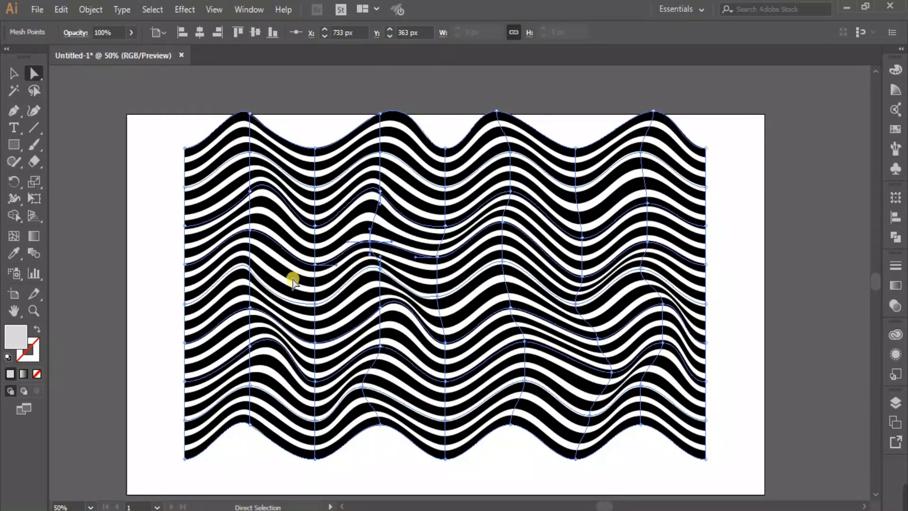
pyautogui.moveTo(250, 269); pyautogui.dragTo(260, 263)
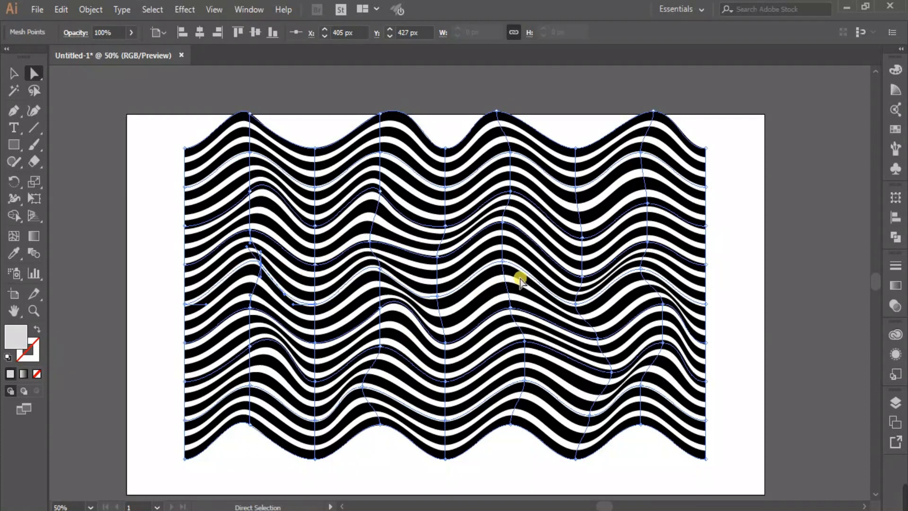
pyautogui.moveTo(582, 277); pyautogui.dragTo(559, 261)
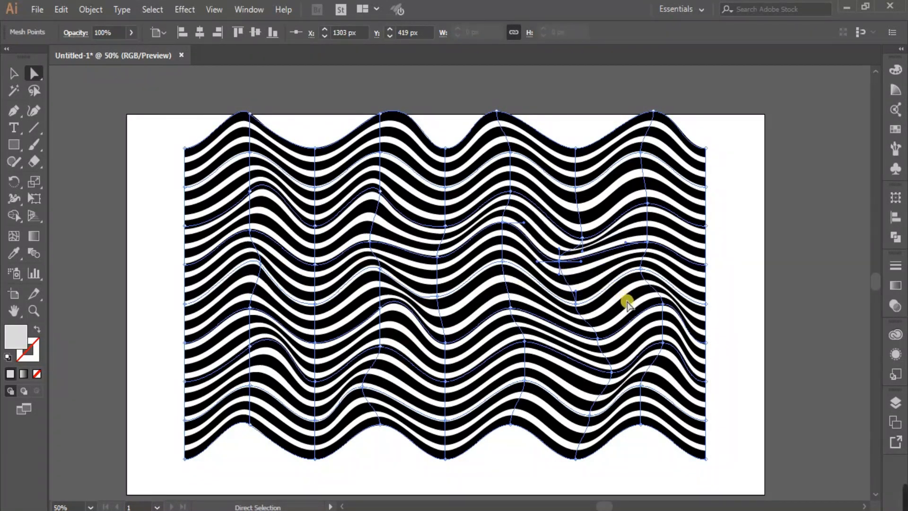
pyautogui.moveTo(445, 381); pyautogui.dragTo(444, 396)
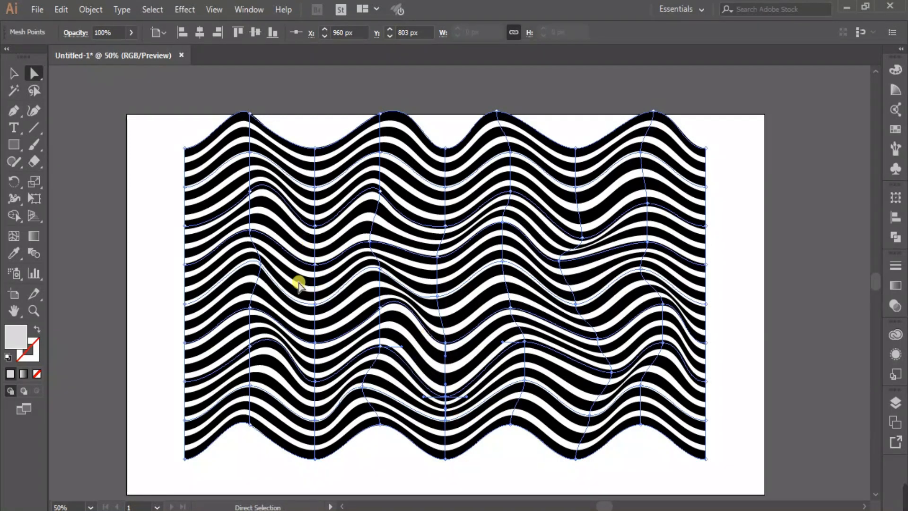
pyautogui.moveTo(251, 234); pyautogui.dragTo(261, 238)
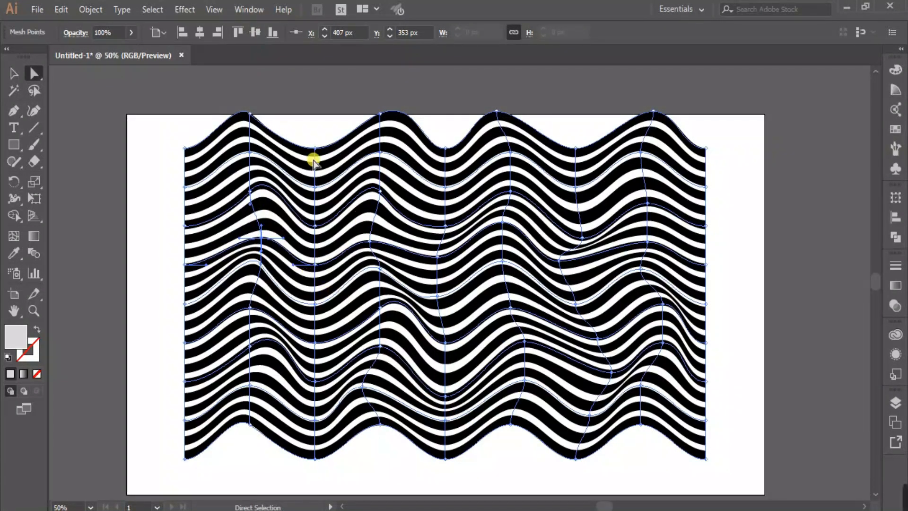
pyautogui.moveTo(313, 154); pyautogui.dragTo(307, 158)
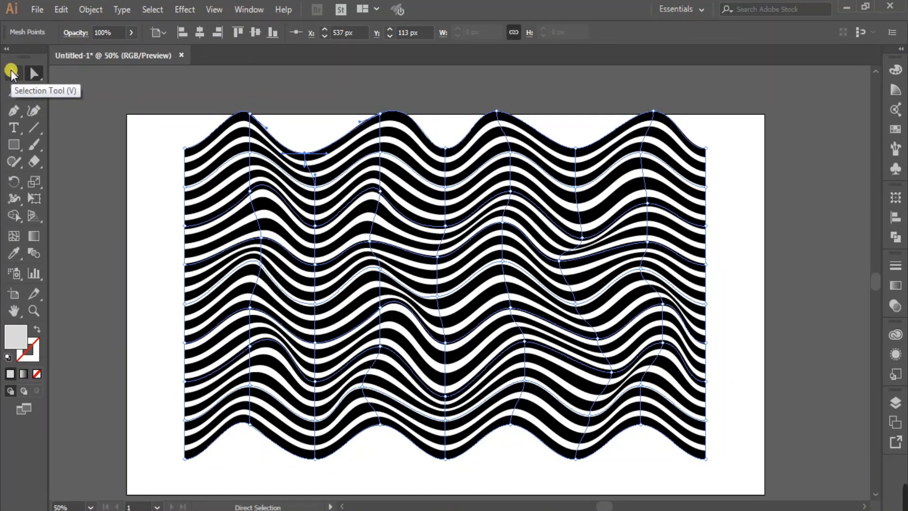
pyautogui.click(12, 74)
pyautogui.click(144, 211)
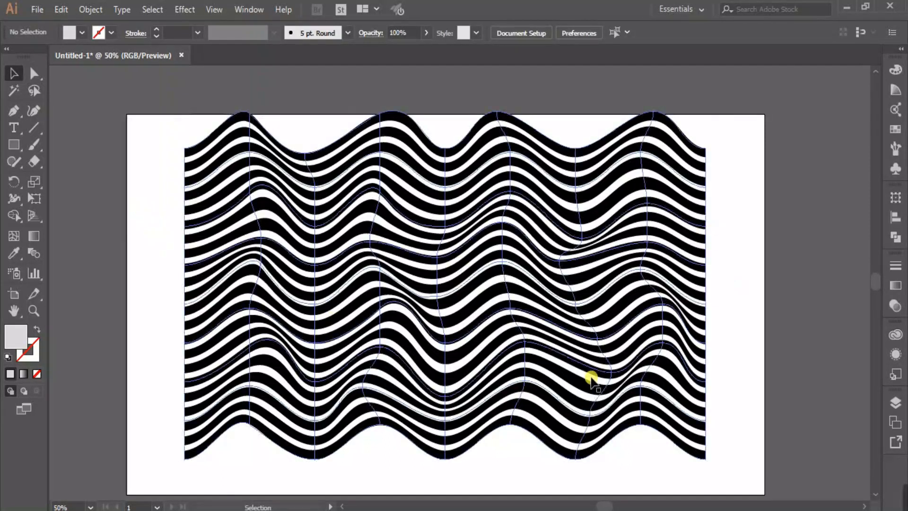
# Enlarge the wavy striped mesh around its centre until it extends past the artboard on all sides.
pyautogui.hotkey('ctrl', '-')
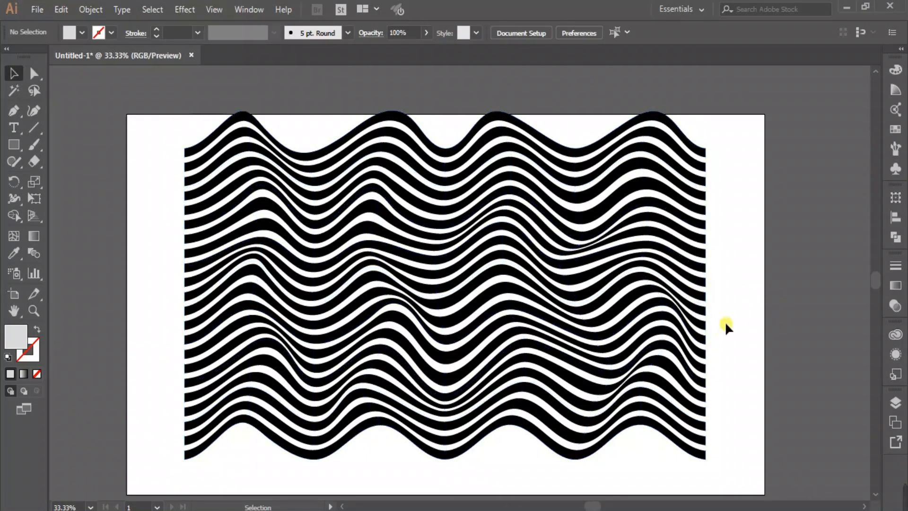
pyautogui.press('space')
pyautogui.moveTo(731, 343); pyautogui.dragTo(665, 329)
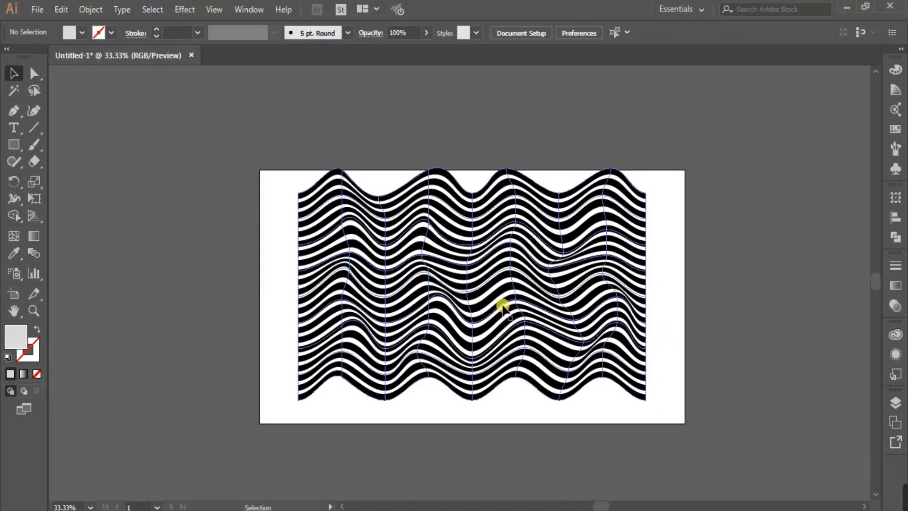
pyautogui.click(504, 308)
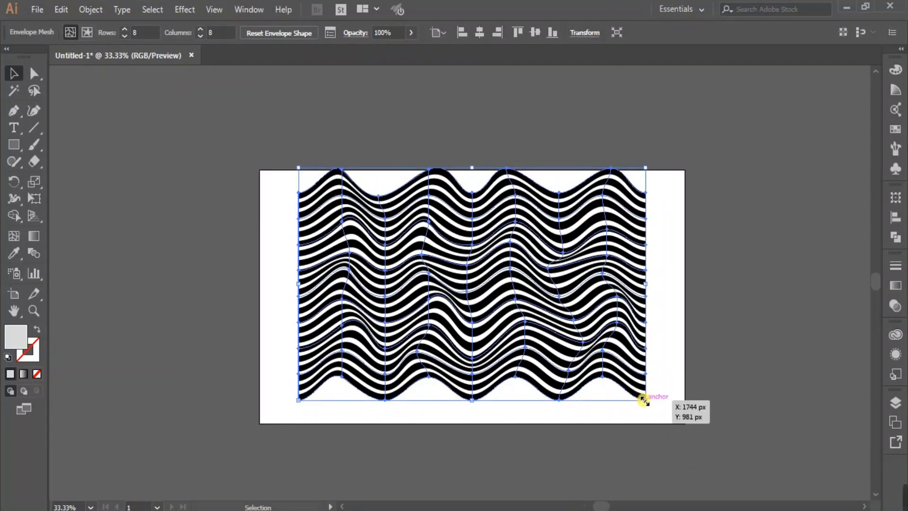
pyautogui.click(681, 431)
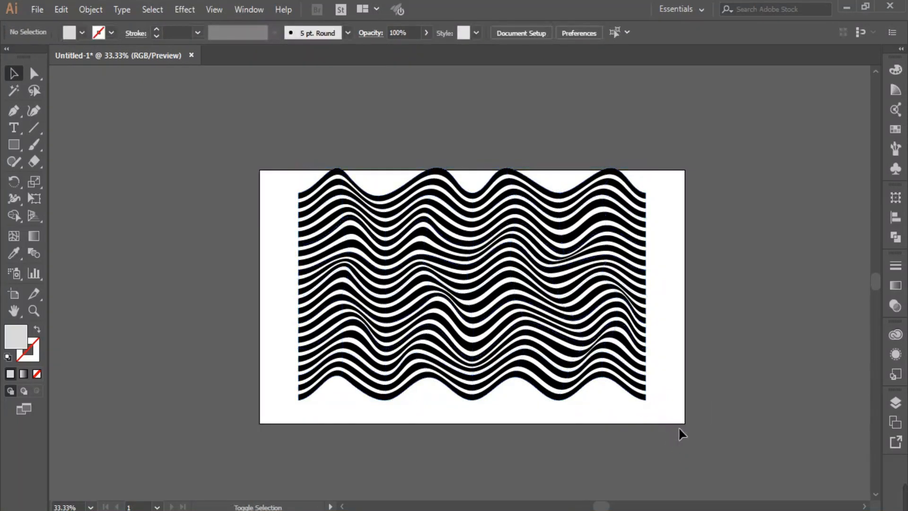
pyautogui.click(643, 400)
pyautogui.moveTo(645, 400); pyautogui.dragTo(731, 450)
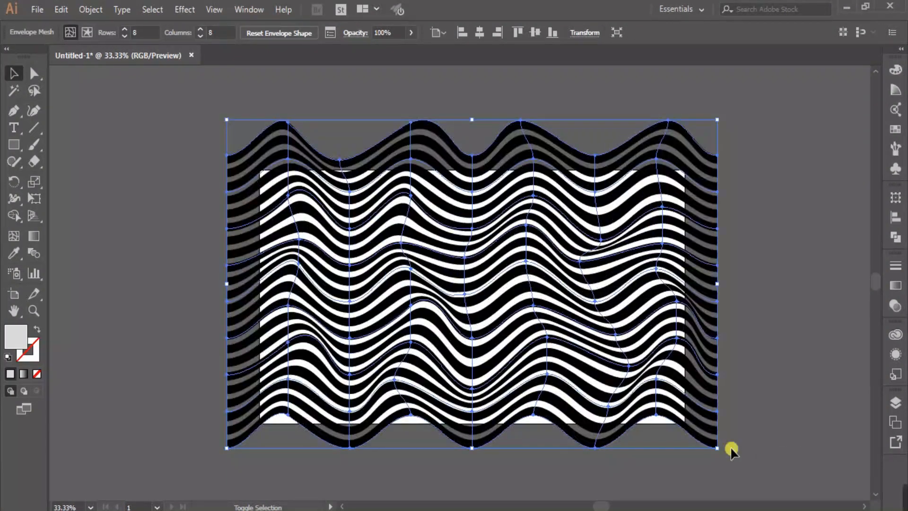
# Shift the enlarged mesh slightly down so the stripes cover the artboard's lower edge, and deselect it.
pyautogui.moveTo(523, 260); pyautogui.dragTo(524, 279)
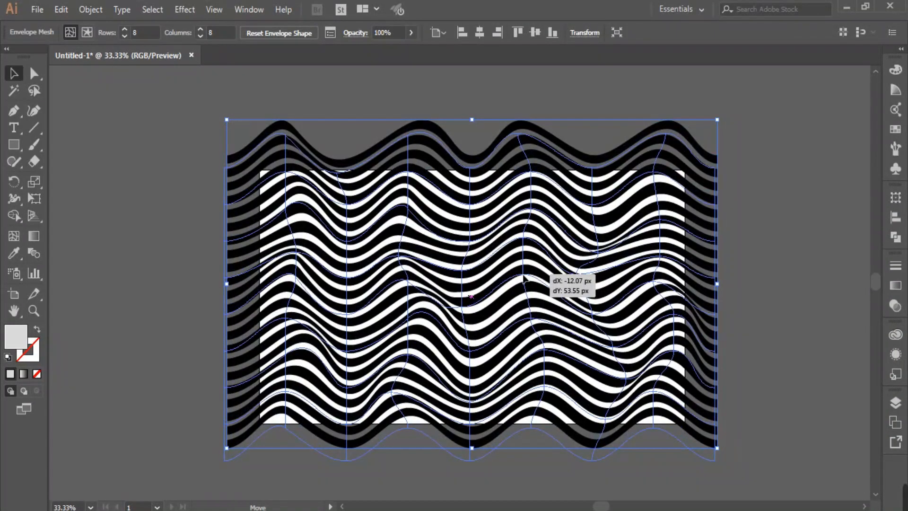
pyautogui.moveTo(523, 279); pyautogui.dragTo(523, 279)
pyautogui.moveTo(490, 308); pyautogui.dragTo(488, 300)
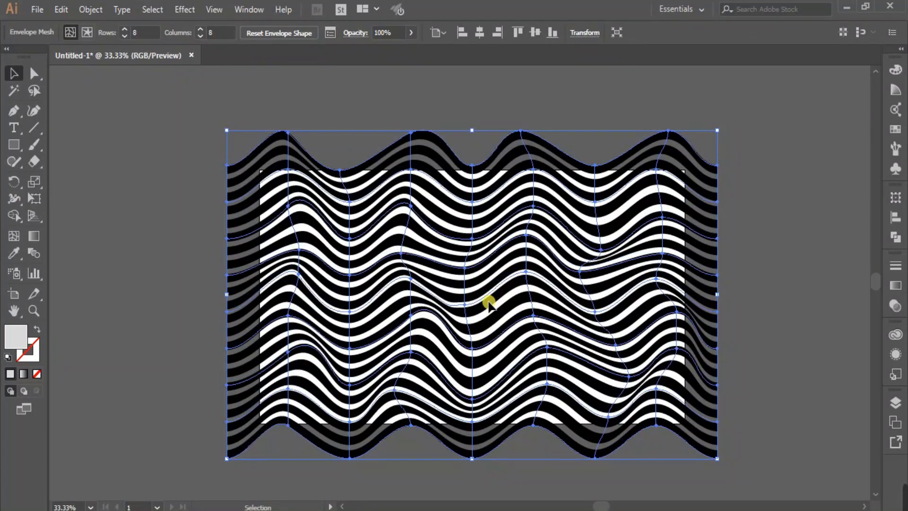
pyautogui.click(152, 176)
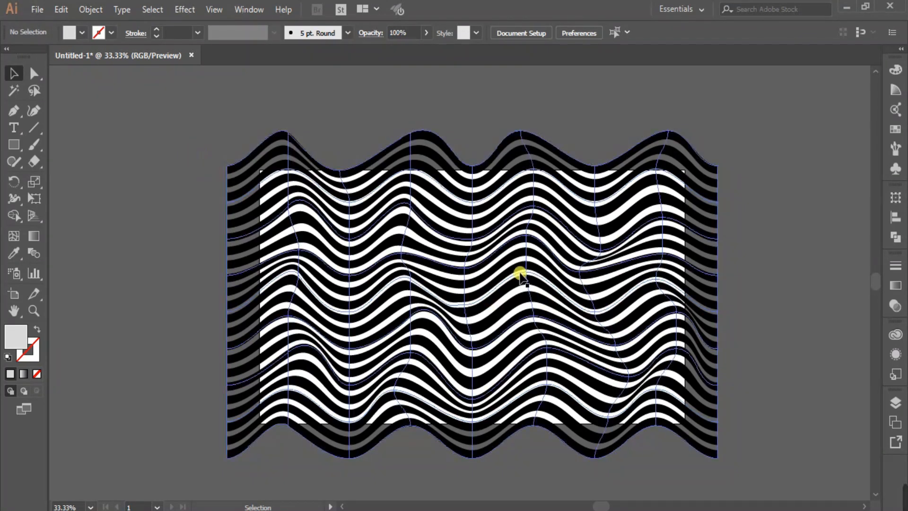
pyautogui.scroll(2, 498, 265)
pyautogui.scroll(-2, 498, 265)
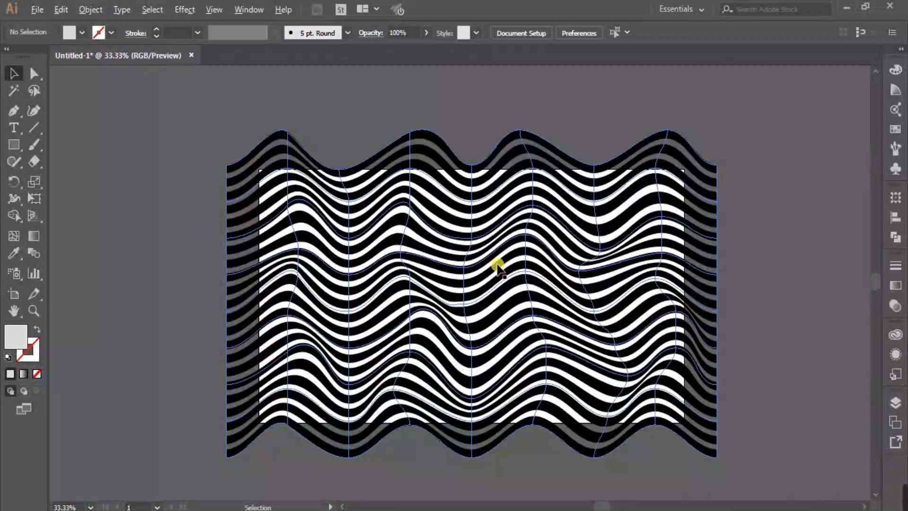
pyautogui.moveTo(788, 266); pyautogui.dragTo(767, 255)
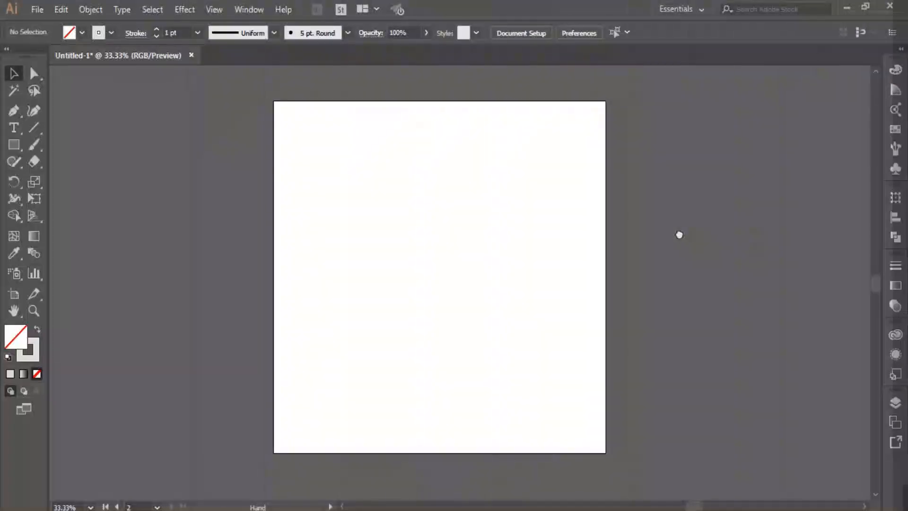
# Draw a rectangle 30 px wide and 1500 px high on the blank artboard.
pyautogui.click(14, 144)
pyautogui.click(61, 145)
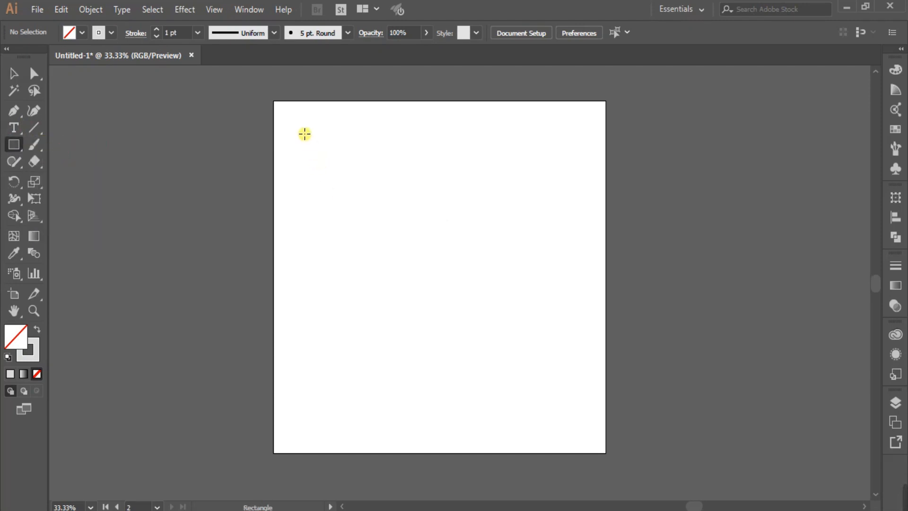
pyautogui.click(305, 135)
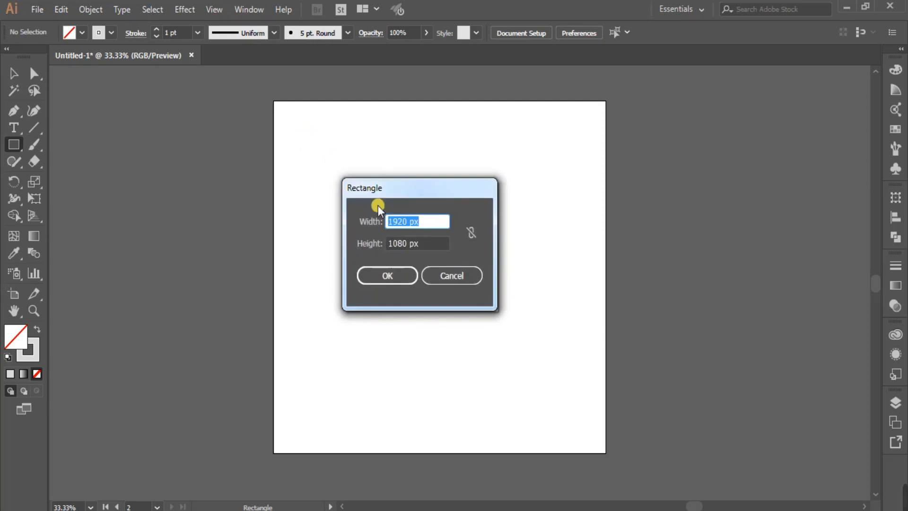
pyautogui.write('30')
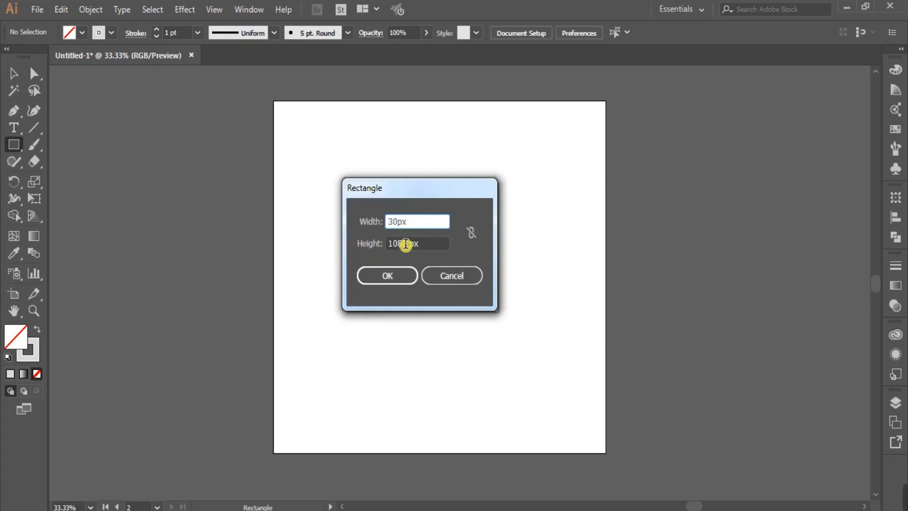
pyautogui.write('0')
pyautogui.click(407, 244)
pyautogui.write('15')
pyautogui.click(391, 275)
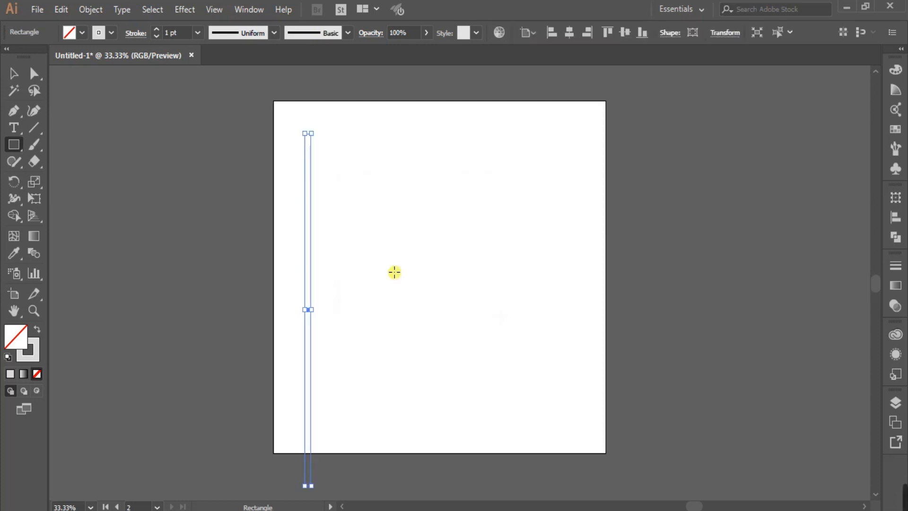
# Swap the rectangle's fill and stroke so it has no outline, and fill it with black.
pyautogui.click(37, 329)
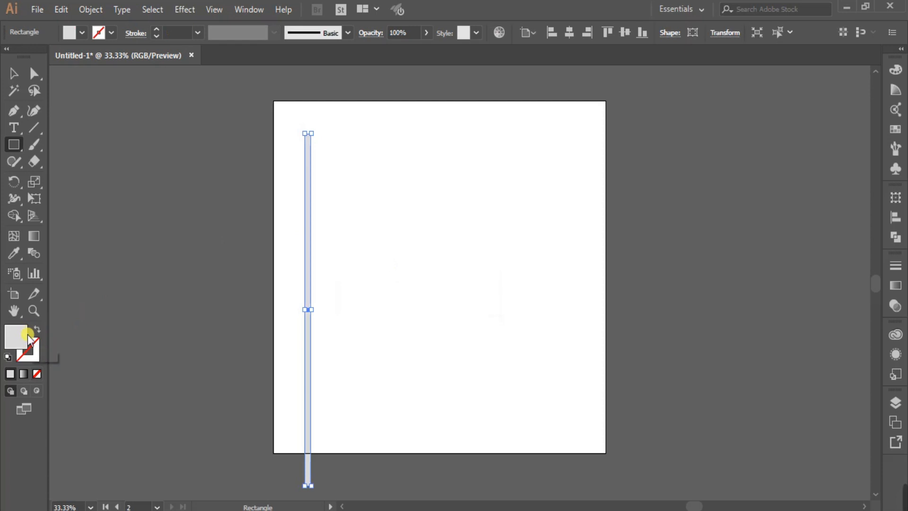
pyautogui.click(895, 70)
pyautogui.click(742, 88)
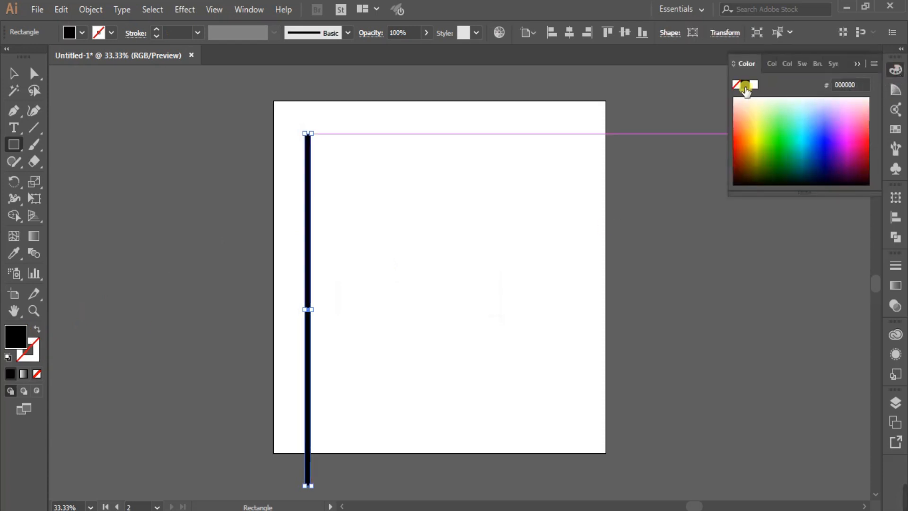
pyautogui.click(520, 52)
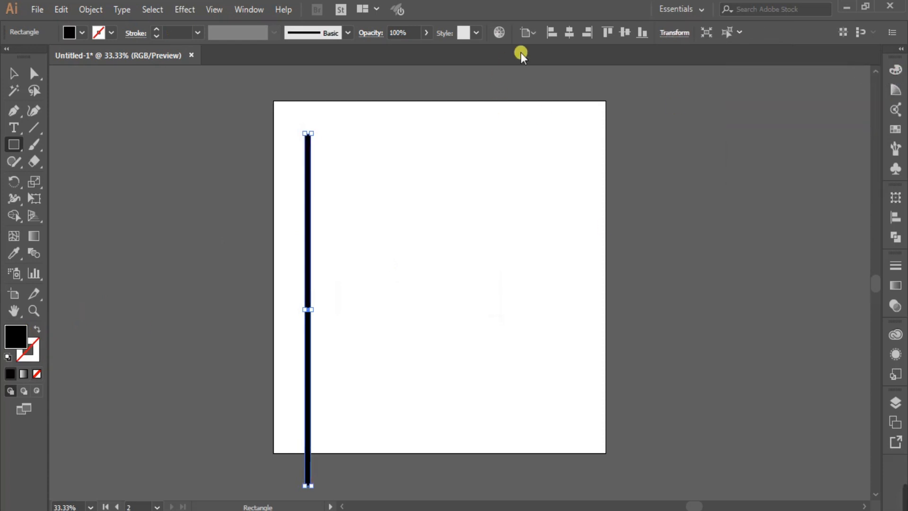
# Align the black bar to the artboard's top and left edges, and deselect it.
pyautogui.click(607, 32)
pyautogui.click(551, 32)
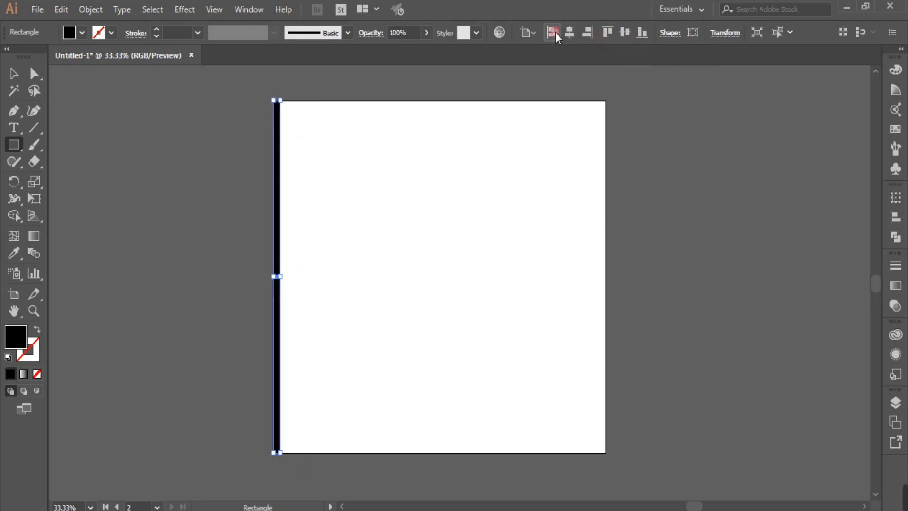
pyautogui.click(15, 75)
pyautogui.click(353, 265)
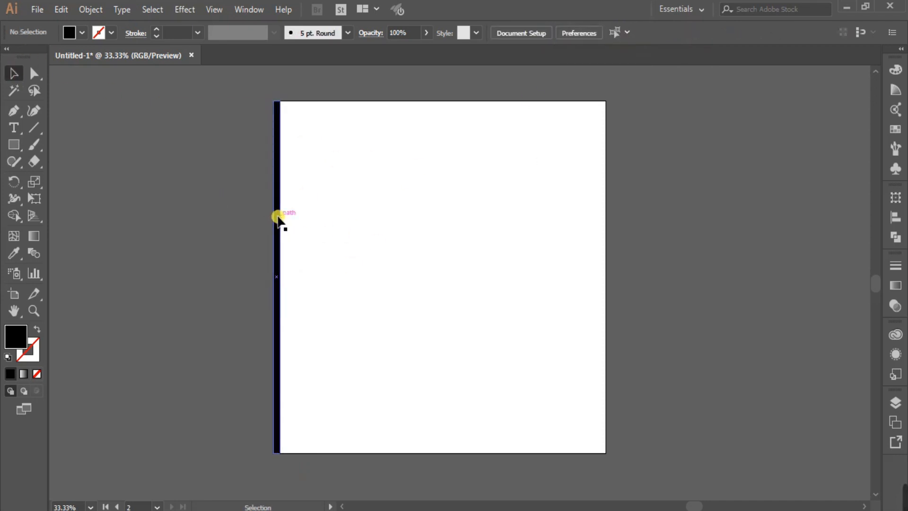
# Duplicate the black bar just right of the original with a small gap, and repeat the copy until stripes fill the artboard's width.
pyautogui.moveTo(279, 220); pyautogui.dragTo(289, 243)
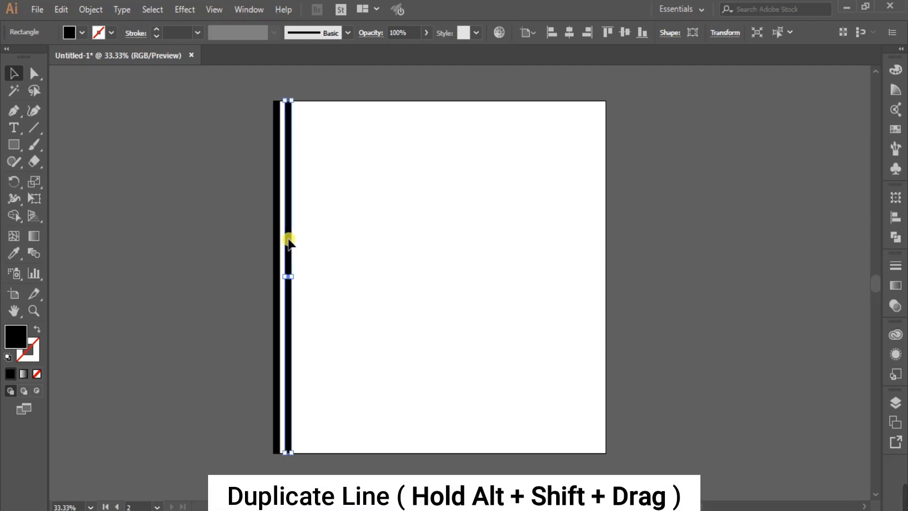
pyautogui.hotkey('ctrl', 'd')
pyautogui.hotkey('ctrl', 'd')
pyautogui.hotkey('ctrl', 'd')
pyautogui.hotkey('ctrl', 'd')
pyautogui.hotkey('ctrl', 'd')
pyautogui.hotkey('ctrl', 'd')
pyautogui.hotkey('ctrl', 'd')
pyautogui.hotkey('ctrl', 'd')
pyautogui.hotkey('ctrl', 'd')
pyautogui.hotkey('ctrl', 'd')
pyautogui.hotkey('ctrl', 'd')
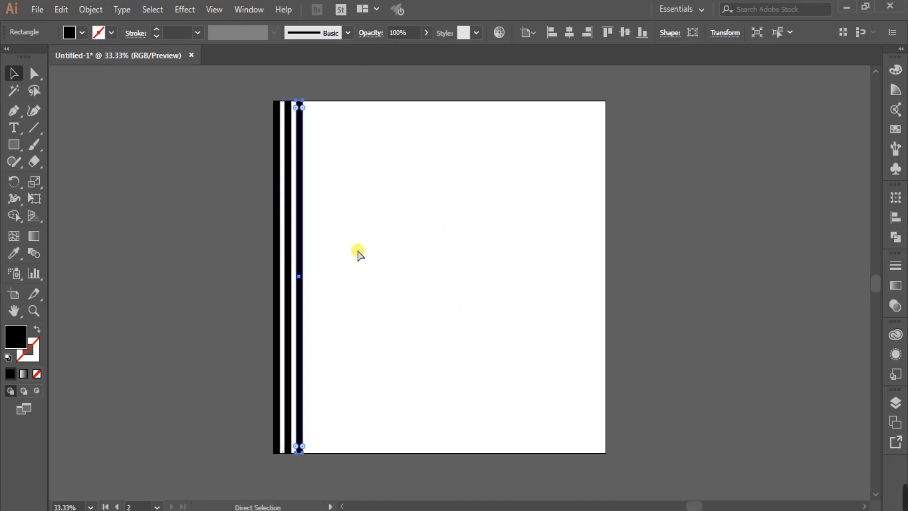
pyautogui.hotkey('ctrl', 'd')
pyautogui.hotkey('ctrl', 'd')
pyautogui.hotkey('ctrl', 'd')
pyautogui.hotkey('ctrl', 'd')
pyautogui.hotkey('ctrl', 'd')
pyautogui.hotkey('ctrl', 'd')
pyautogui.hotkey('ctrl', 'd')
pyautogui.hotkey('ctrl', 'd')
pyautogui.hotkey('ctrl', 'd')
pyautogui.hotkey('ctrl', 'd')
pyautogui.hotkey('ctrl', 'd')
pyautogui.hotkey('ctrl', 'd')
pyautogui.hotkey('ctrl', 'd')
pyautogui.hotkey('ctrl', 'd')
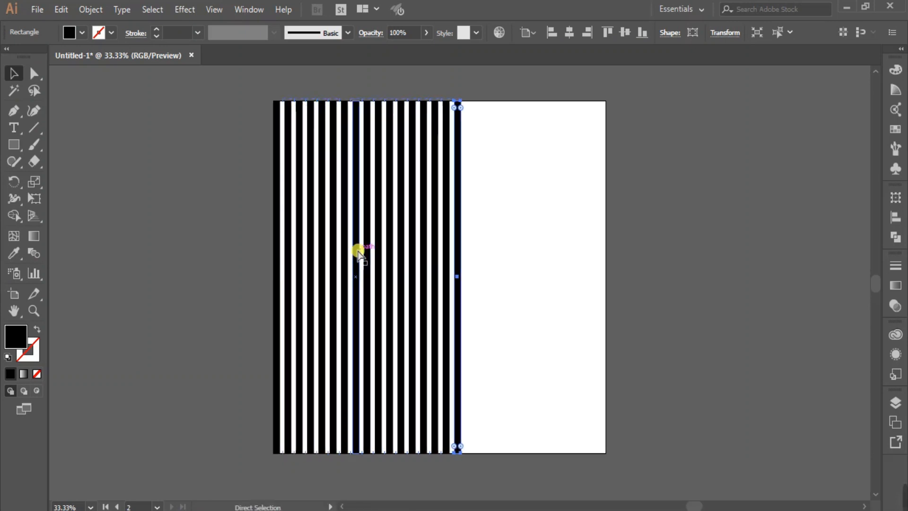
pyautogui.hotkey('ctrl', 'd')
pyautogui.hotkey('ctrl', 'd')
pyautogui.hotkey('ctrl', 'd')
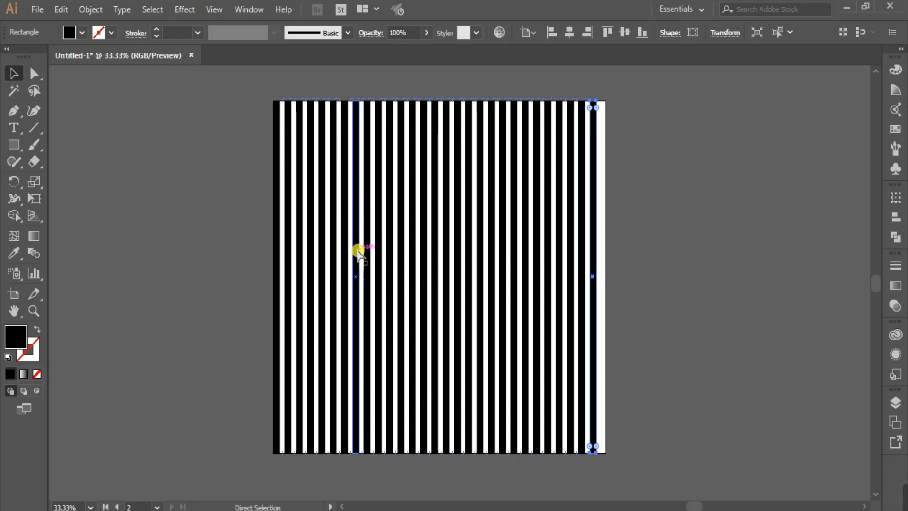
# Select all the black stripes across the artboard and group them.
pyautogui.click(18, 72)
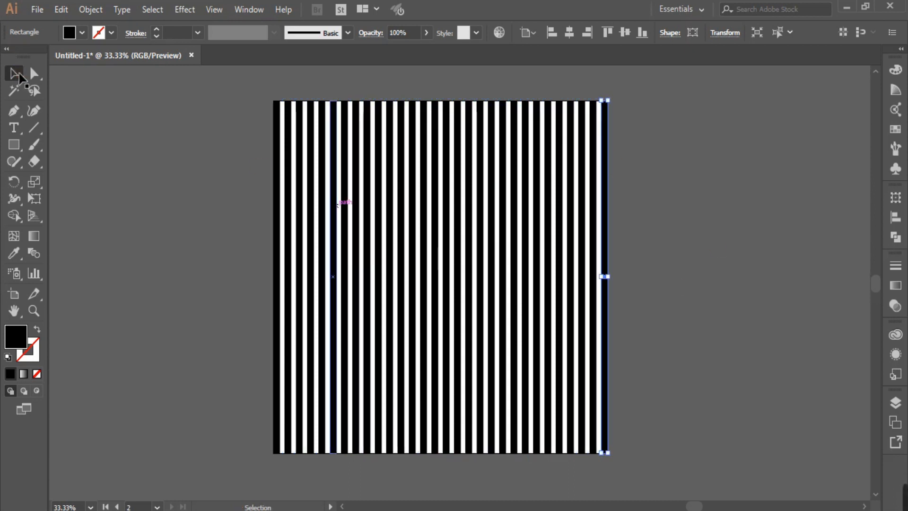
pyautogui.moveTo(226, 92); pyautogui.dragTo(723, 426)
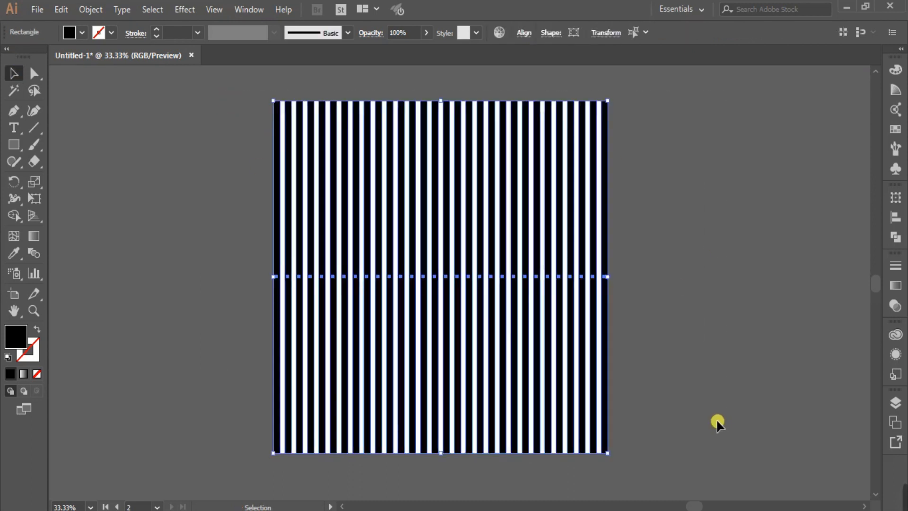
pyautogui.click(523, 33)
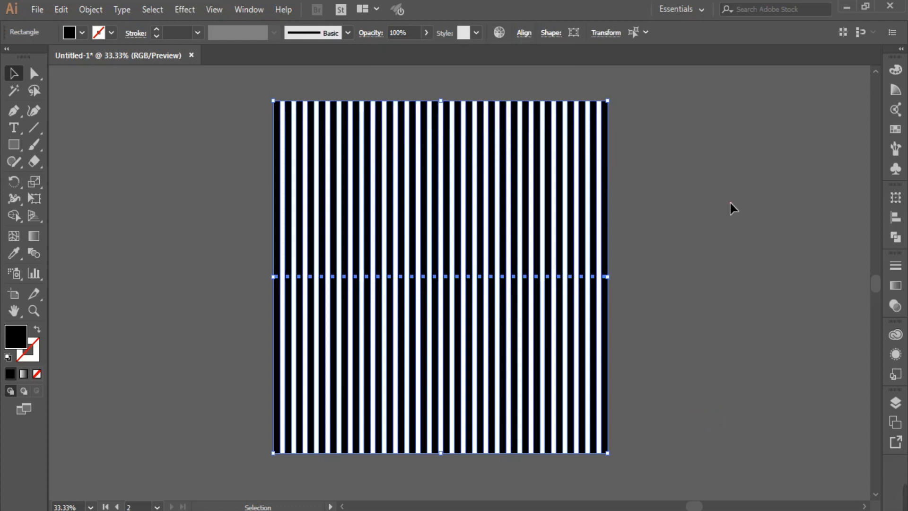
pyautogui.rightClick(408, 195)
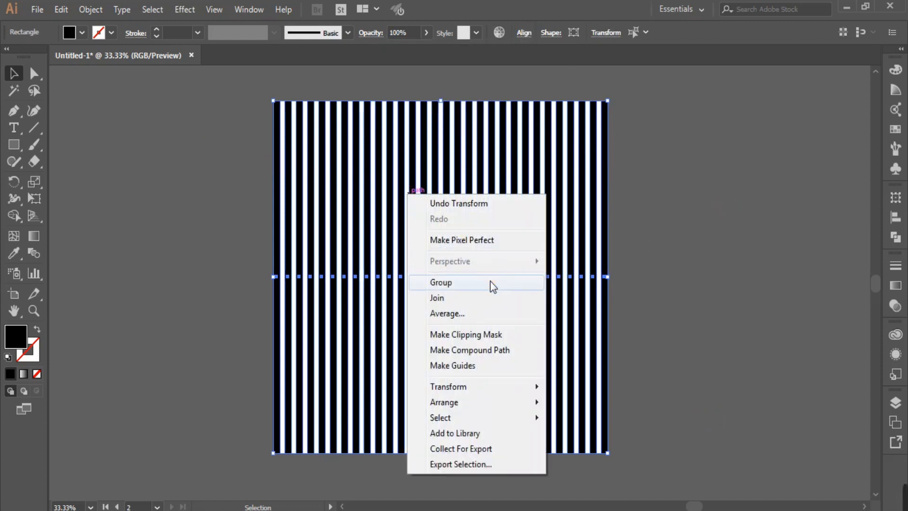
pyautogui.click(441, 282)
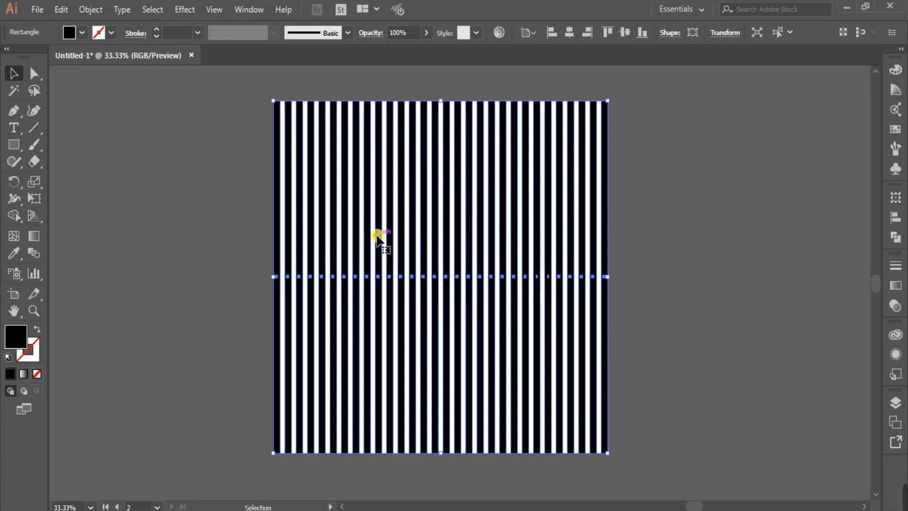
# Apply an envelope distort mesh with 6 rows and 6 columns to the stripe group, with preview enabled.
pyautogui.click(91, 9)
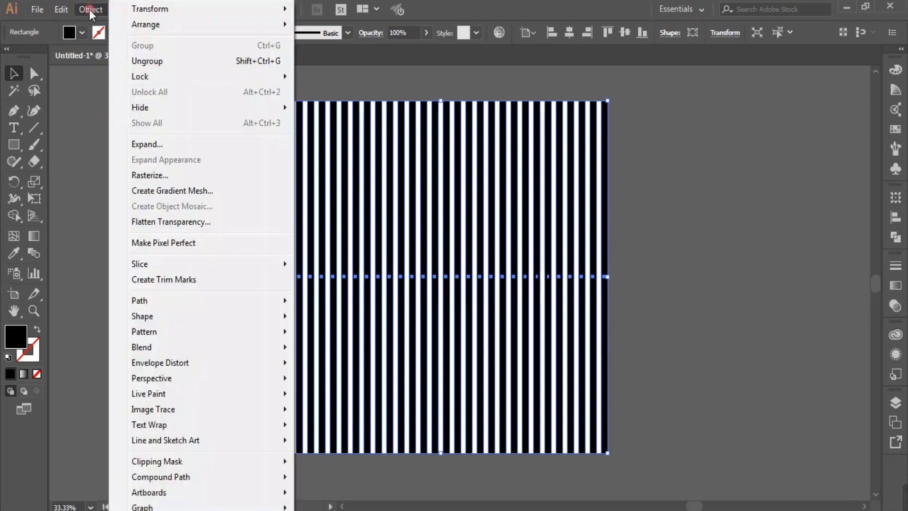
pyautogui.moveTo(270, 362)
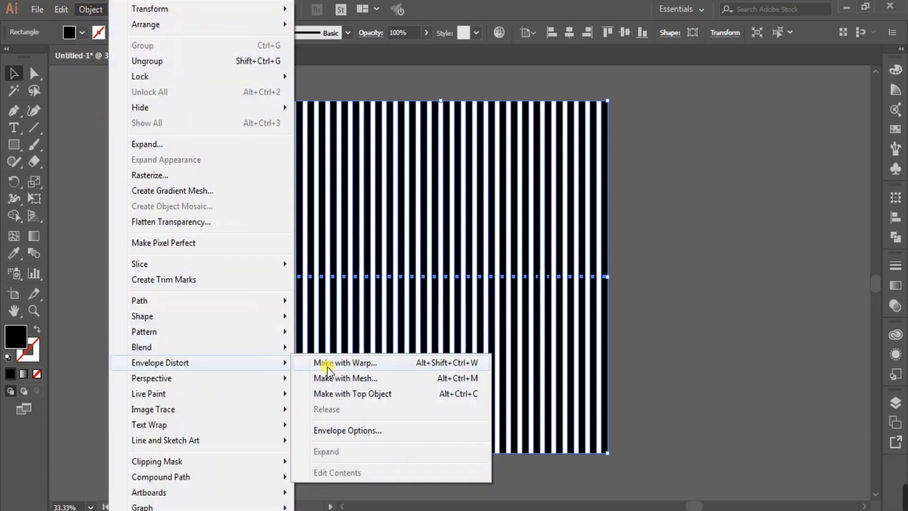
pyautogui.click(368, 378)
pyautogui.moveTo(563, 174); pyautogui.dragTo(740, 176)
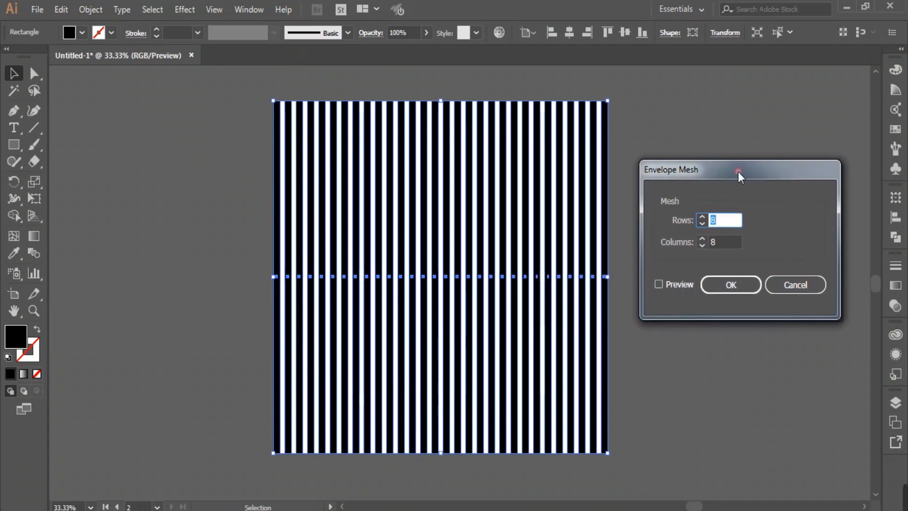
pyautogui.click(660, 284)
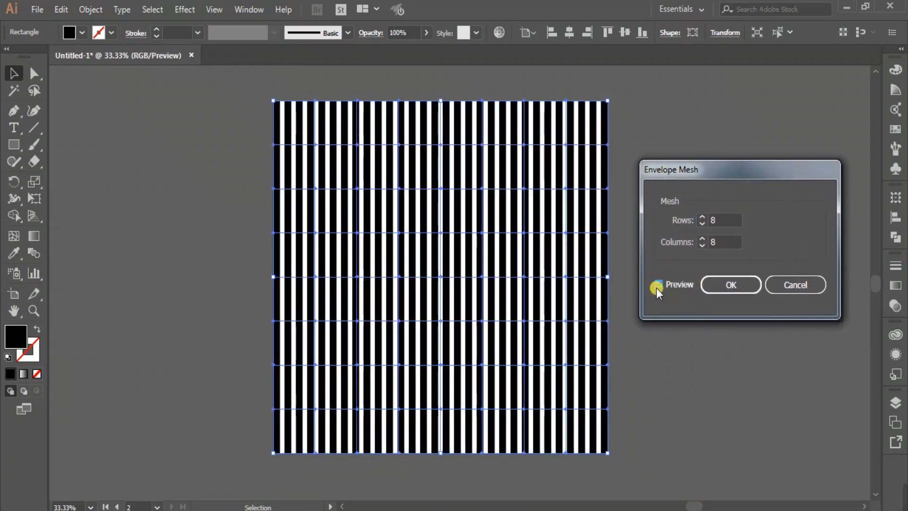
pyautogui.click(702, 223)
pyautogui.click(702, 223)
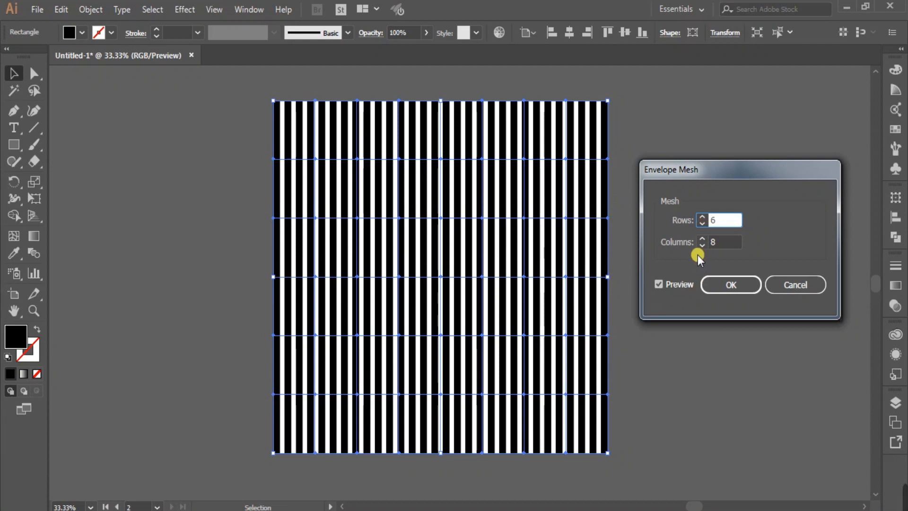
pyautogui.click(702, 245)
pyautogui.click(702, 245)
pyautogui.click(746, 287)
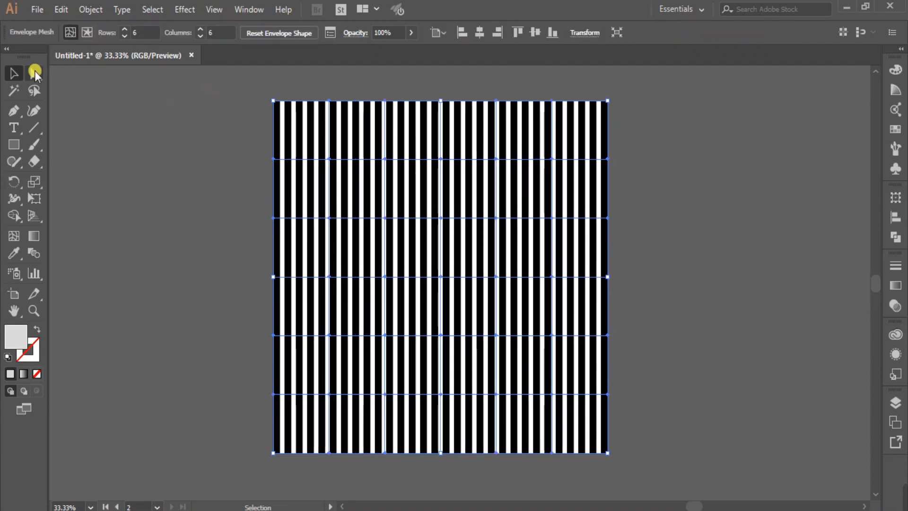
# Shift all points on the second, fourth and sixth horizontal mesh lines about 99 px right to bend the stripes into even waves.
pyautogui.click(336, 130)
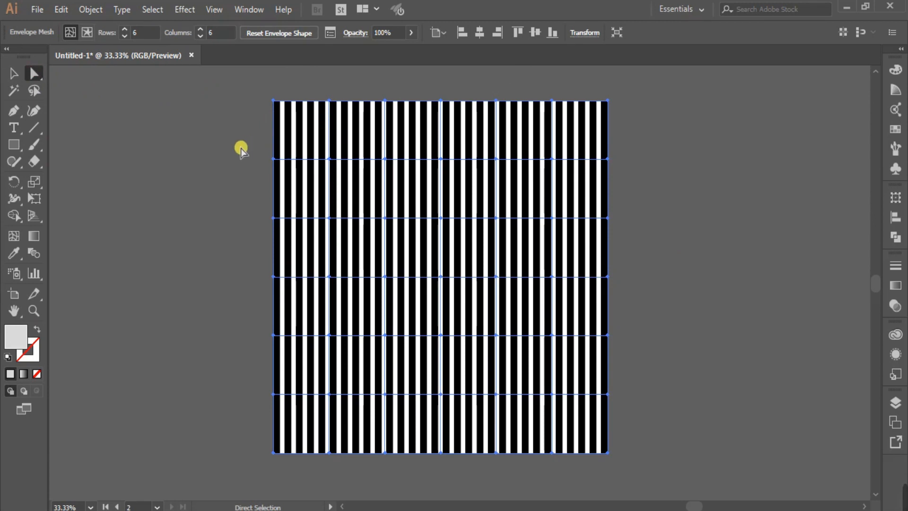
pyautogui.moveTo(240, 141); pyautogui.dragTo(639, 191)
pyautogui.moveTo(240, 251); pyautogui.dragTo(639, 310)
pyautogui.moveTo(240, 373); pyautogui.dragTo(647, 427)
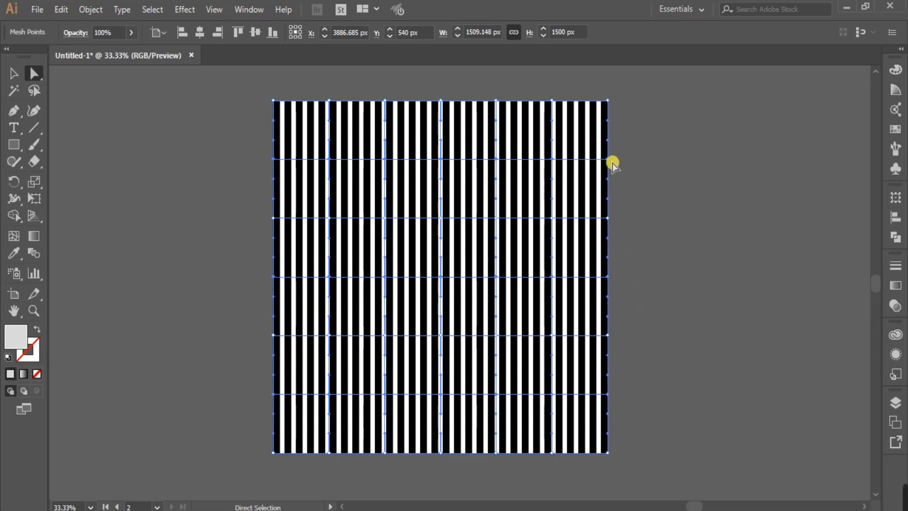
pyautogui.moveTo(608, 161); pyautogui.dragTo(629, 162)
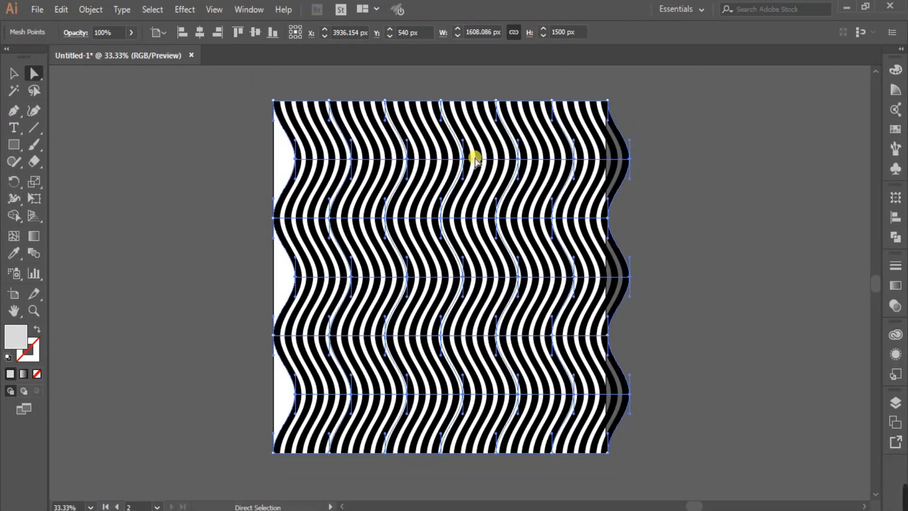
# Displace interior mesh points on the second, third and fourth lines, mainly left of centre, to break up the even waves.
pyautogui.moveTo(295, 141); pyautogui.dragTo(376, 137)
pyautogui.moveTo(414, 192); pyautogui.dragTo(392, 175)
pyautogui.moveTo(387, 209); pyautogui.dragTo(377, 216)
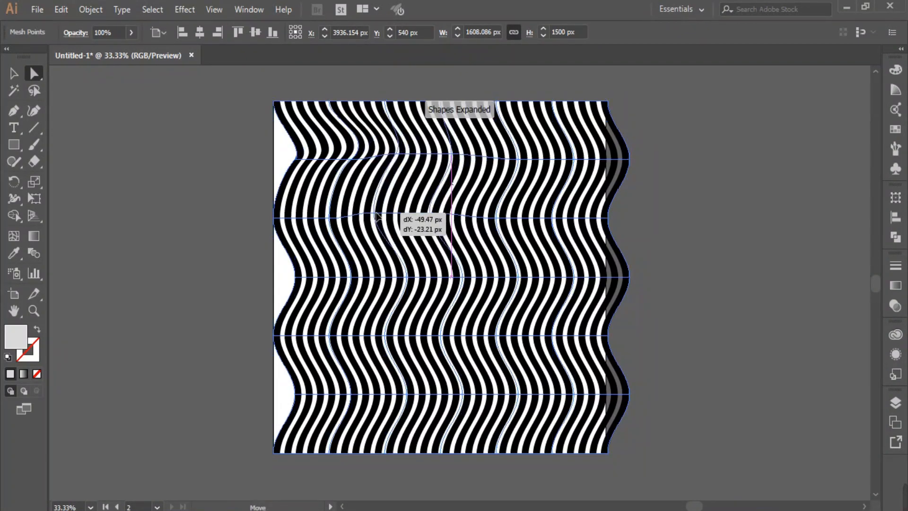
pyautogui.moveTo(453, 234); pyautogui.dragTo(465, 292)
pyautogui.moveTo(351, 276); pyautogui.dragTo(358, 259)
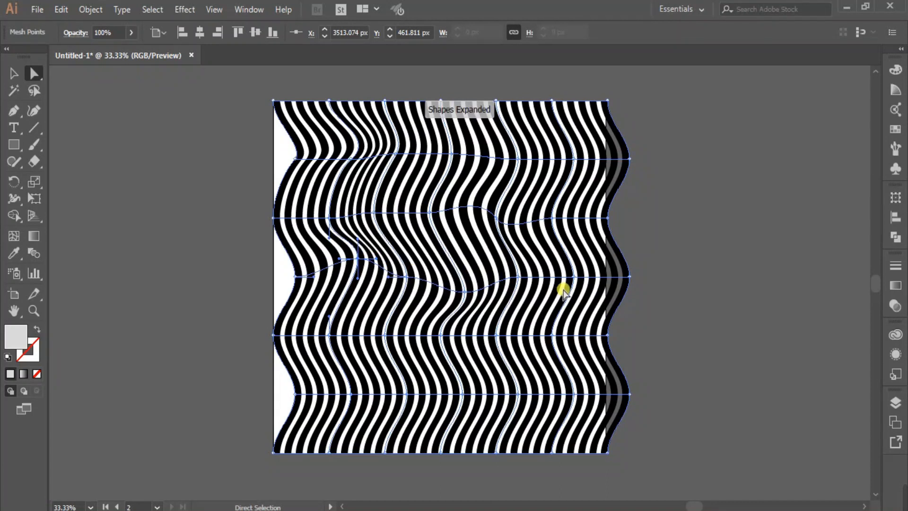
# Pull the fourth line's rightmost interior point and alternating interior points on the fifth and sixth mesh lines slightly down.
pyautogui.moveTo(571, 278)
pyautogui.mouseDown()
pyautogui.moveTo(589, 283)
pyautogui.moveTo(563, 288)
pyautogui.mouseUp()
pyautogui.moveTo(329, 334); pyautogui.dragTo(338, 348)
pyautogui.moveTo(441, 336); pyautogui.dragTo(445, 350)
pyautogui.moveTo(552, 338); pyautogui.dragTo(551, 352)
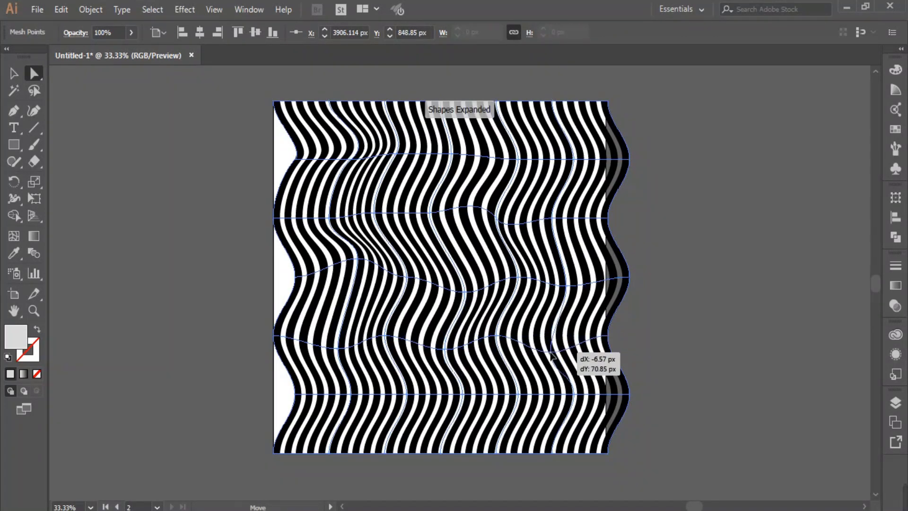
pyautogui.moveTo(573, 395); pyautogui.dragTo(567, 412)
pyautogui.moveTo(464, 395); pyautogui.dragTo(460, 409)
pyautogui.moveTo(350, 394); pyautogui.dragTo(350, 408)
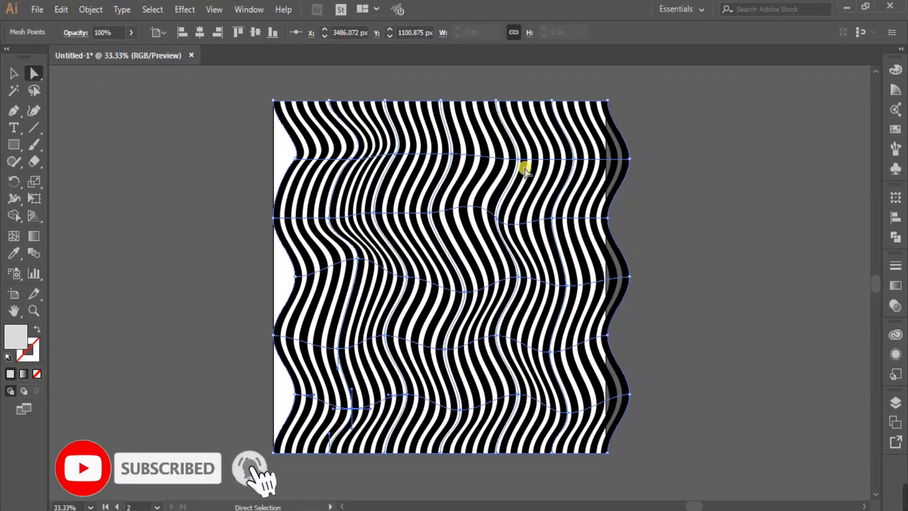
# Nudge two interior points on the second mesh line, two on the sixth and one on the fifth to vary the waves.
pyautogui.moveTo(574, 161); pyautogui.dragTo(572, 167)
pyautogui.moveTo(452, 160); pyautogui.dragTo(448, 164)
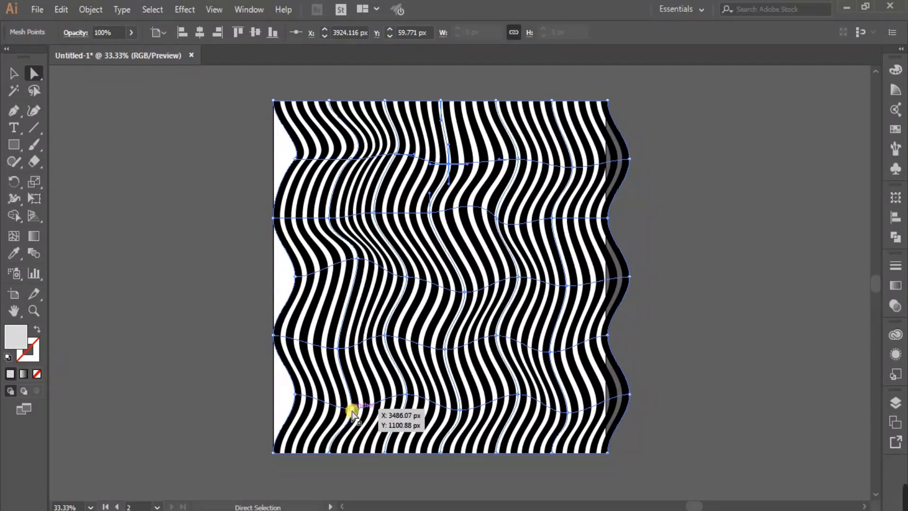
pyautogui.moveTo(352, 407); pyautogui.dragTo(358, 404)
pyautogui.moveTo(458, 411); pyautogui.dragTo(455, 420)
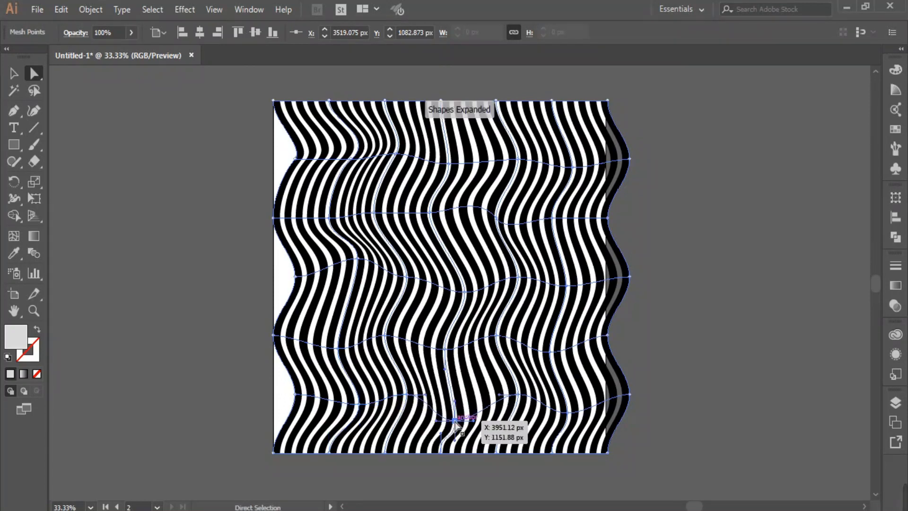
pyautogui.moveTo(495, 336); pyautogui.dragTo(498, 346)
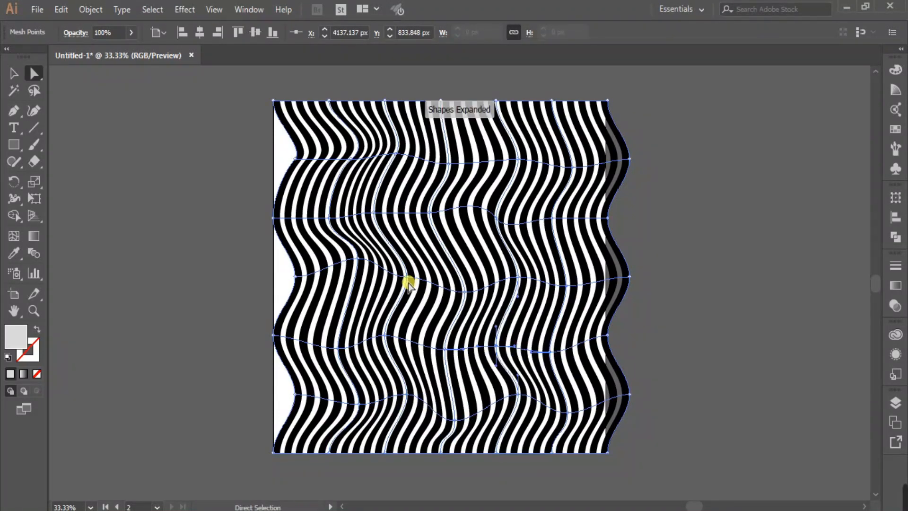
# Move the fourth line's first interior point down and right, and shift the third line's first and third interior points left.
pyautogui.moveTo(358, 259); pyautogui.dragTo(371, 277)
pyautogui.moveTo(331, 218); pyautogui.dragTo(321, 212)
pyautogui.moveTo(430, 212); pyautogui.dragTo(418, 229)
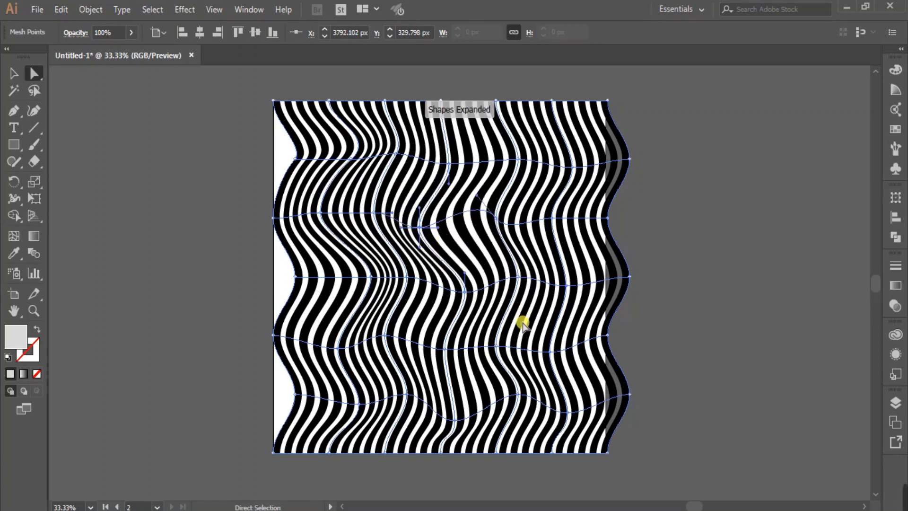
# Nudge the sixth mesh line's middle point slightly right and lower the top edge's third and fifth points, shifting the third left.
pyautogui.moveTo(459, 419)
pyautogui.mouseDown()
pyautogui.moveTo(486, 420)
pyautogui.moveTo(458, 419)
pyautogui.mouseUp()
pyautogui.moveTo(384, 100); pyautogui.dragTo(376, 105)
pyautogui.moveTo(492, 102)
pyautogui.mouseDown()
pyautogui.moveTo(518, 116)
pyautogui.moveTo(493, 116)
pyautogui.mouseUp()
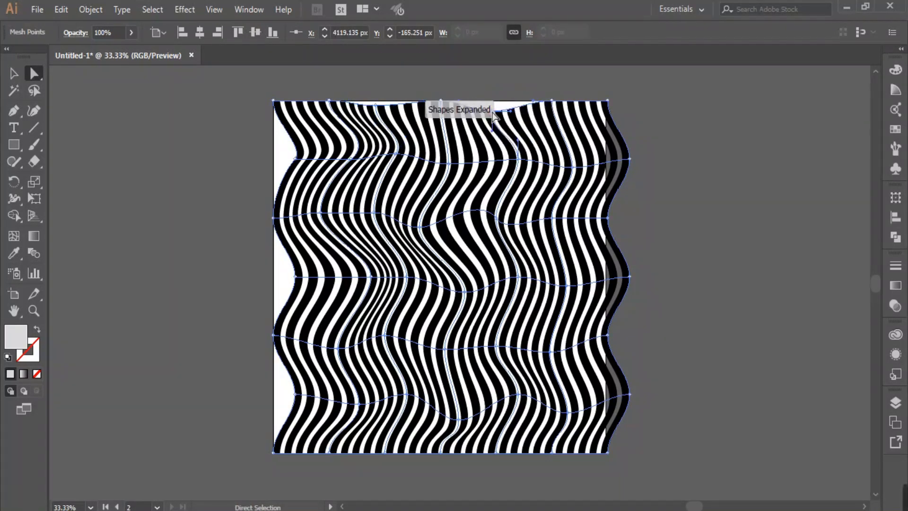
# Lower the mesh's top-right corner slightly and pull the top-left, bottom-left and bottom-right corners slightly inward.
pyautogui.moveTo(608, 101); pyautogui.dragTo(608, 108)
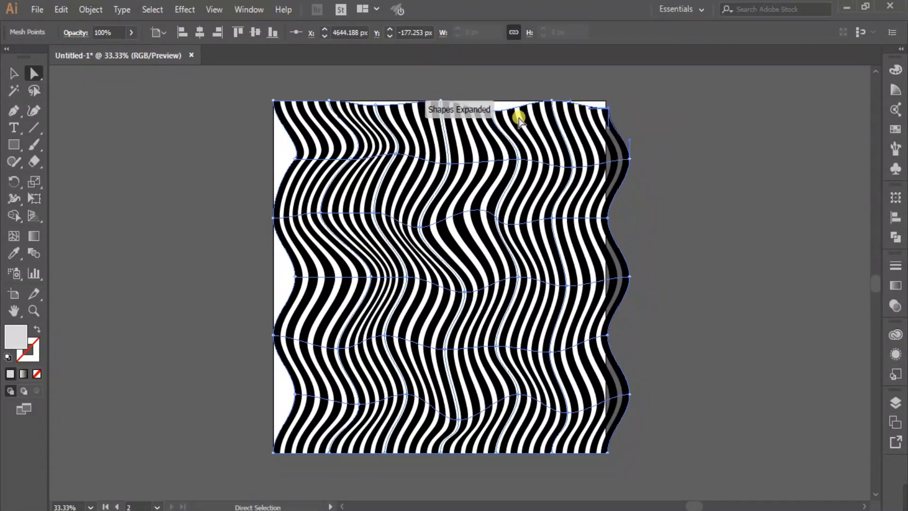
pyautogui.moveTo(279, 102); pyautogui.dragTo(286, 107)
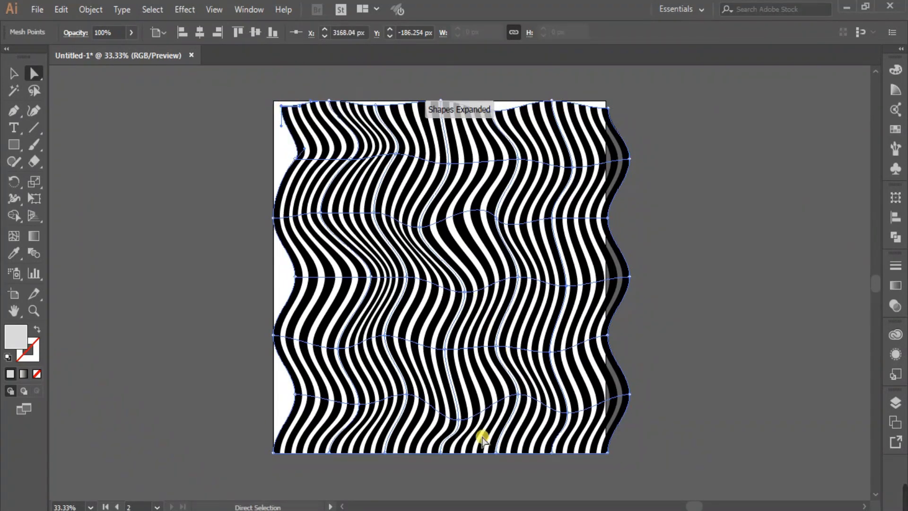
pyautogui.moveTo(274, 452); pyautogui.dragTo(284, 447)
pyautogui.moveTo(607, 453)
pyautogui.mouseDown()
pyautogui.moveTo(585, 440)
pyautogui.moveTo(598, 452)
pyautogui.mouseUp()
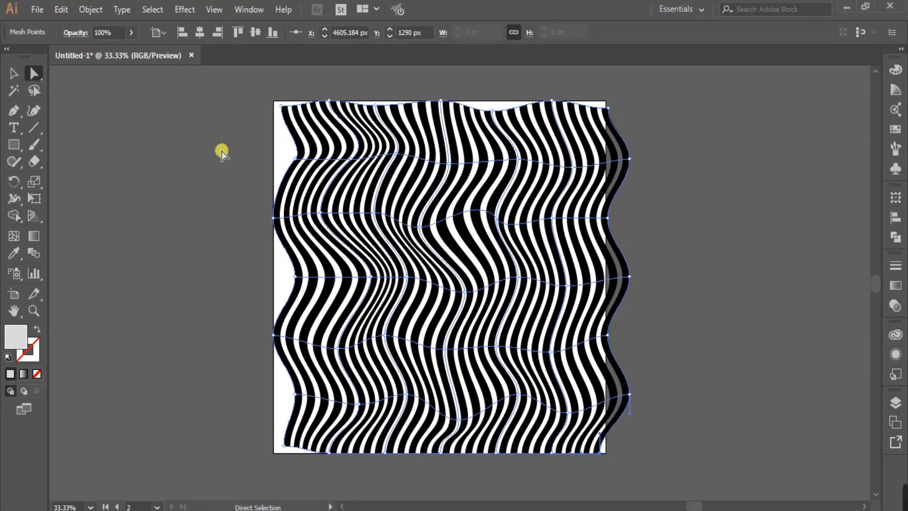
# Enlarge the whole envelope mesh about its centre beyond all artboard edges, centre it horizontally on the artboard, and deselect it.
pyautogui.click(13, 73)
pyautogui.click(200, 178)
pyautogui.click(473, 222)
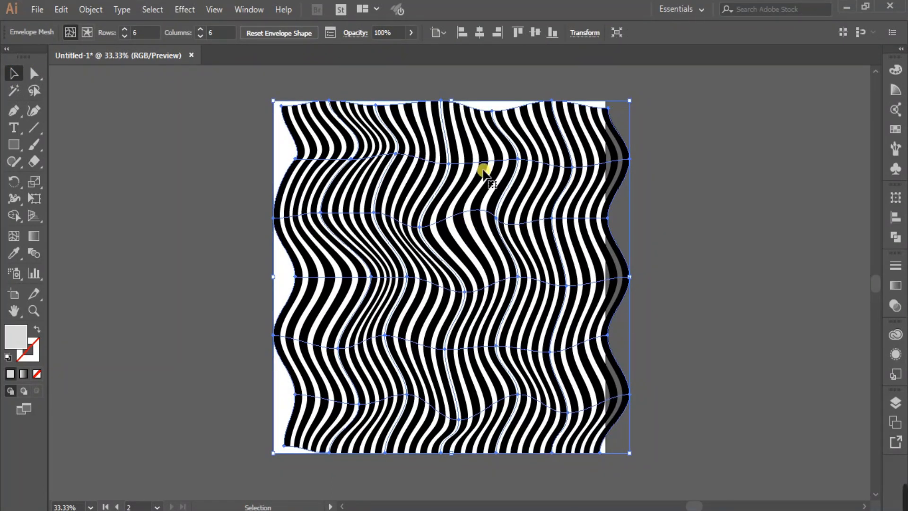
pyautogui.moveTo(630, 455); pyautogui.dragTo(657, 479)
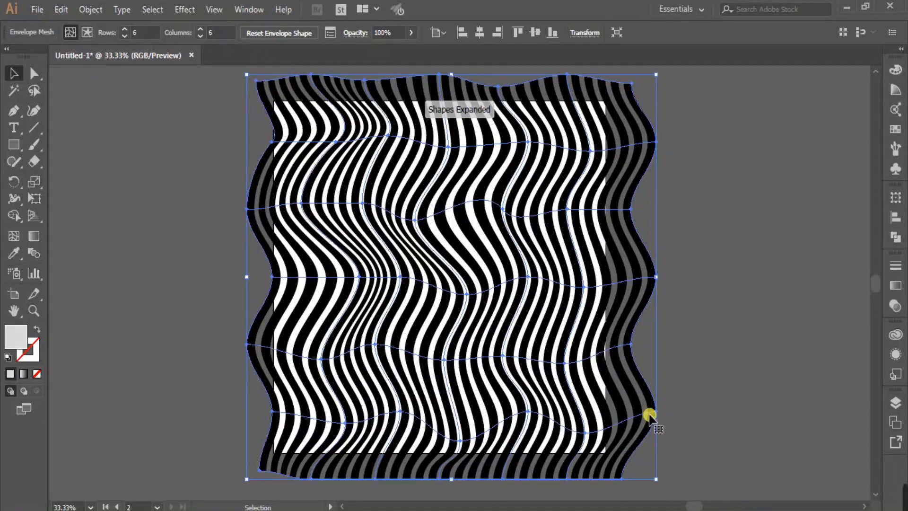
pyautogui.click(479, 32)
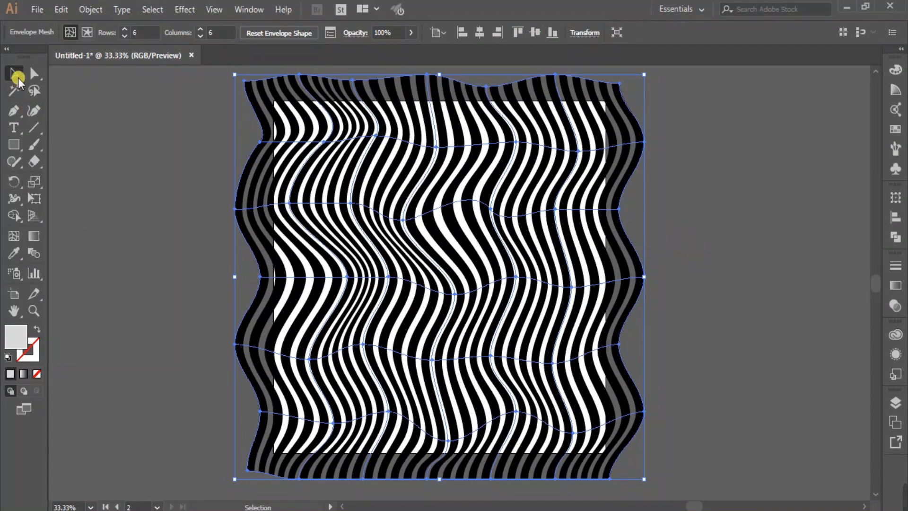
pyautogui.click(90, 143)
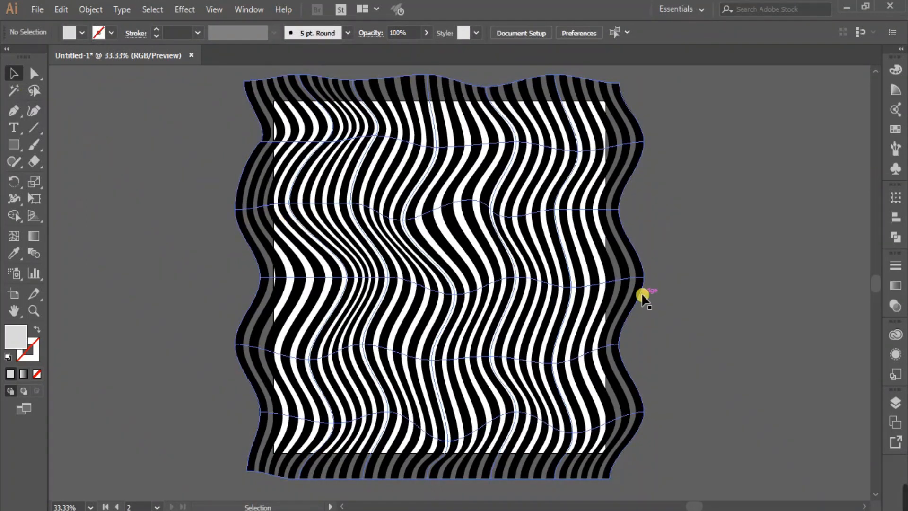